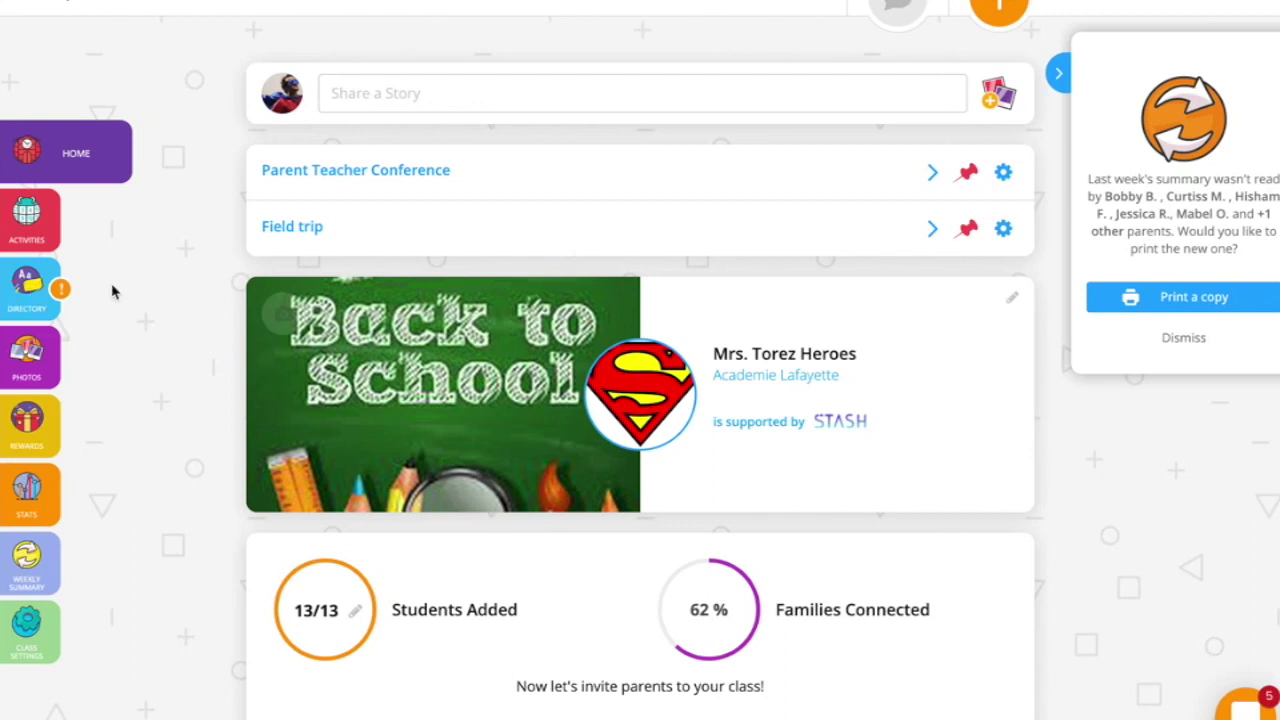
click(63, 300)
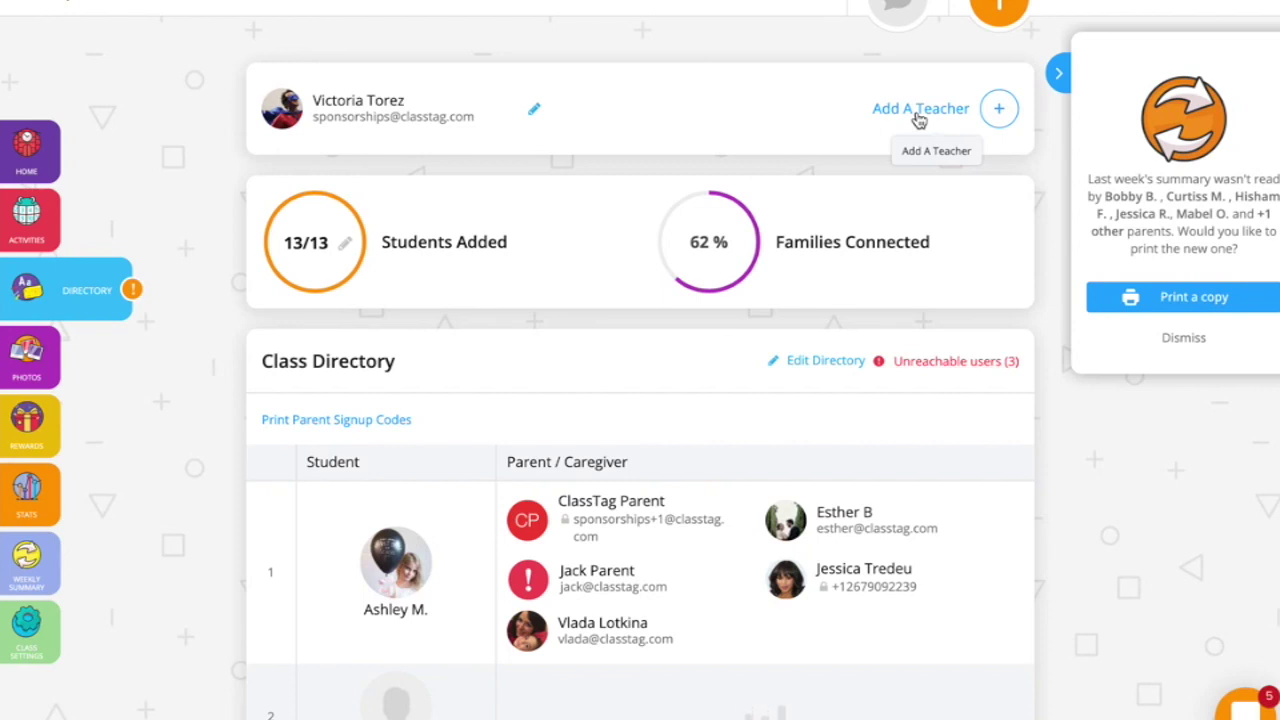
scroll(542, 278, down, 1)
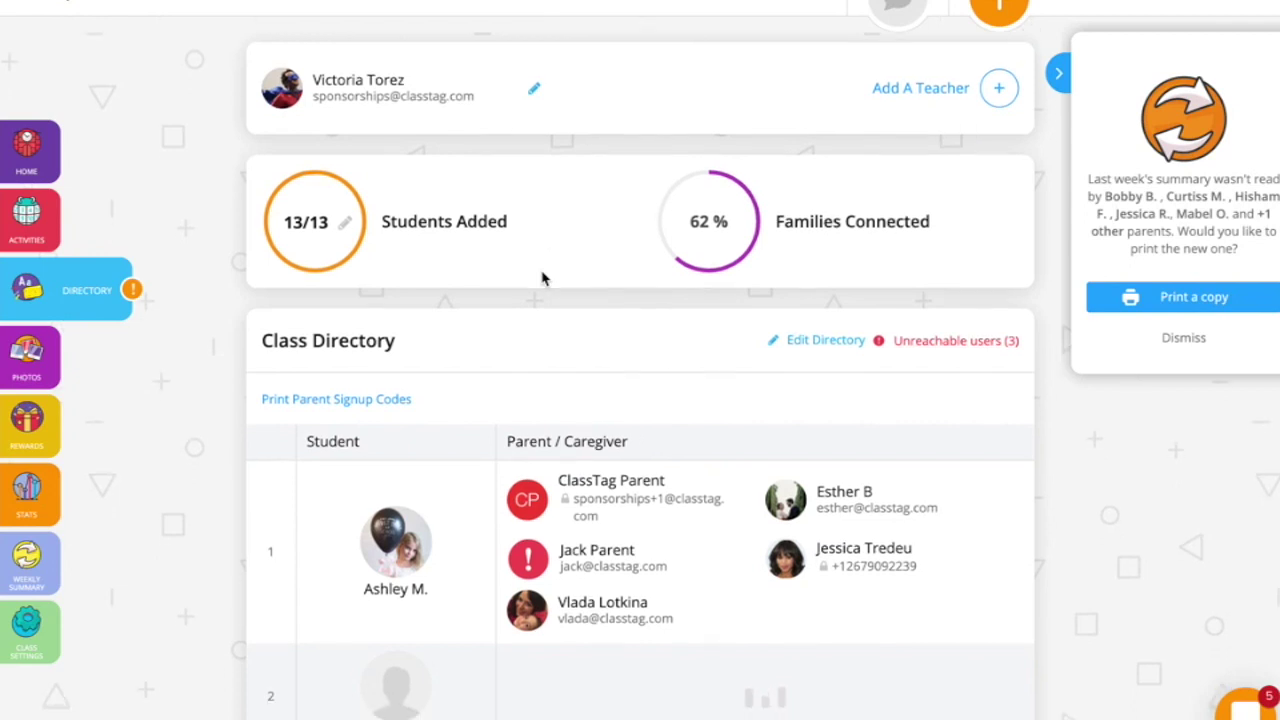
scroll(542, 278, down, 3)
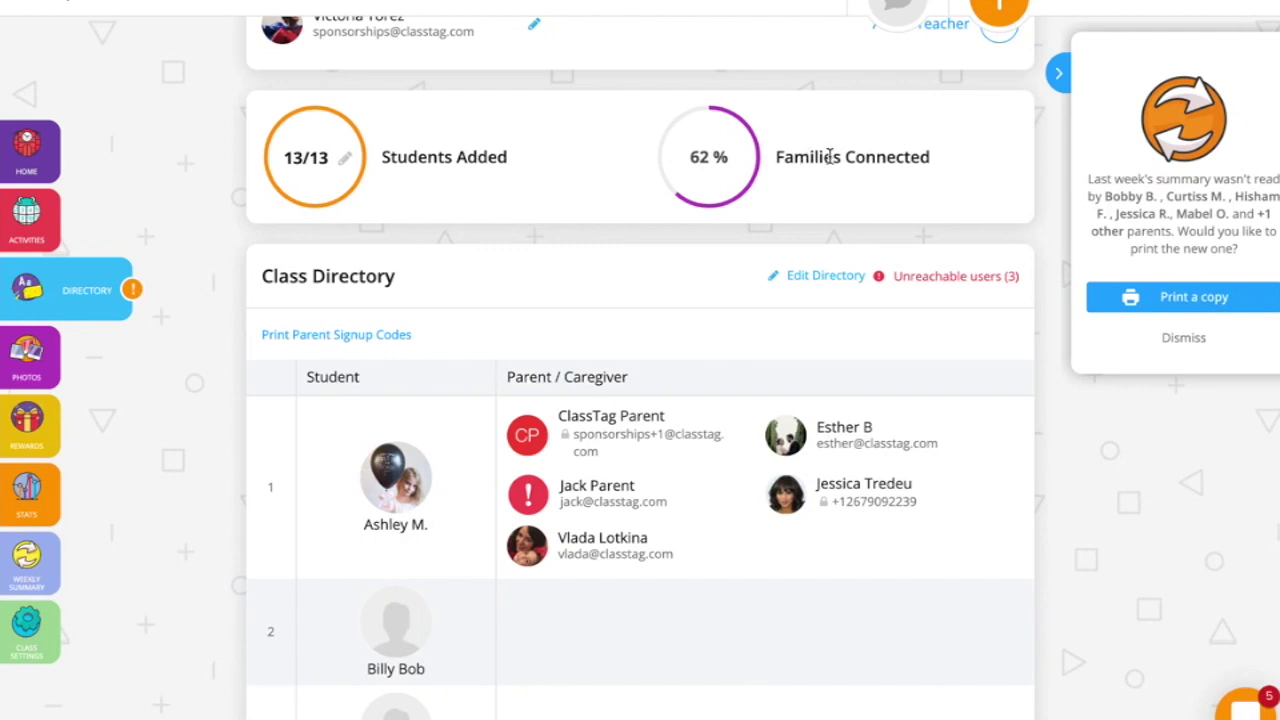
scroll(930, 192, down, 4)
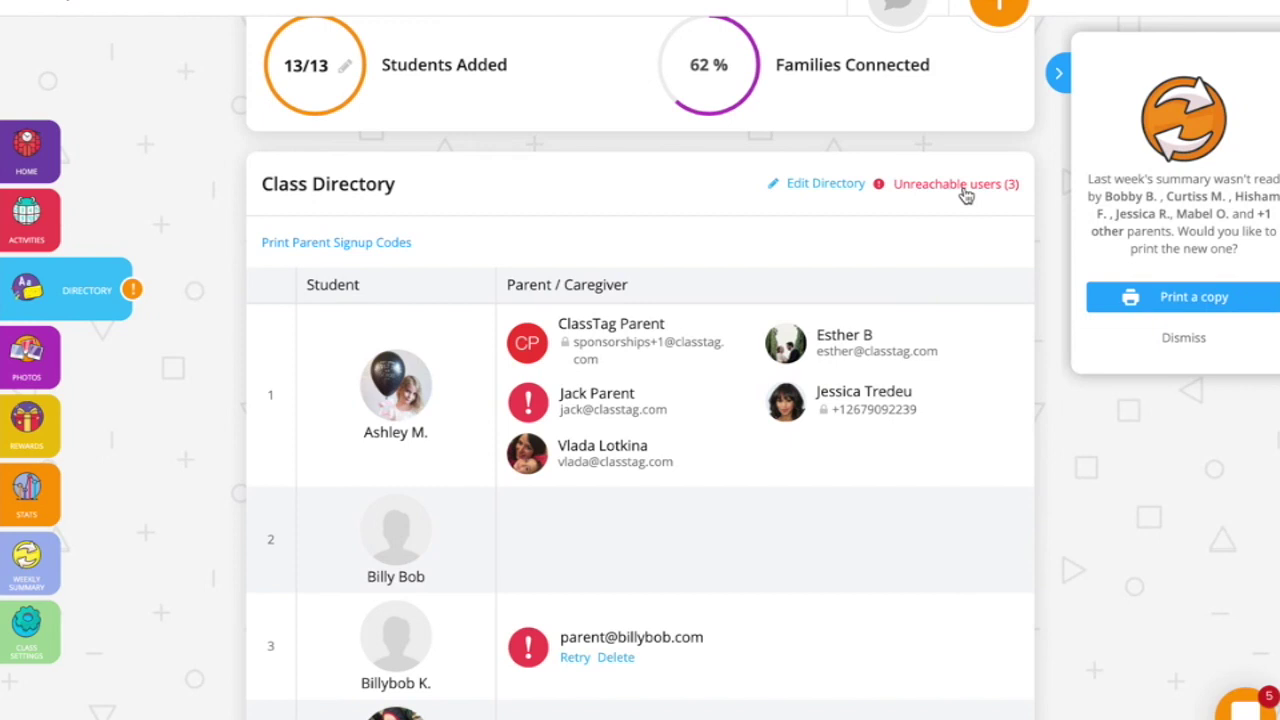
click(966, 186)
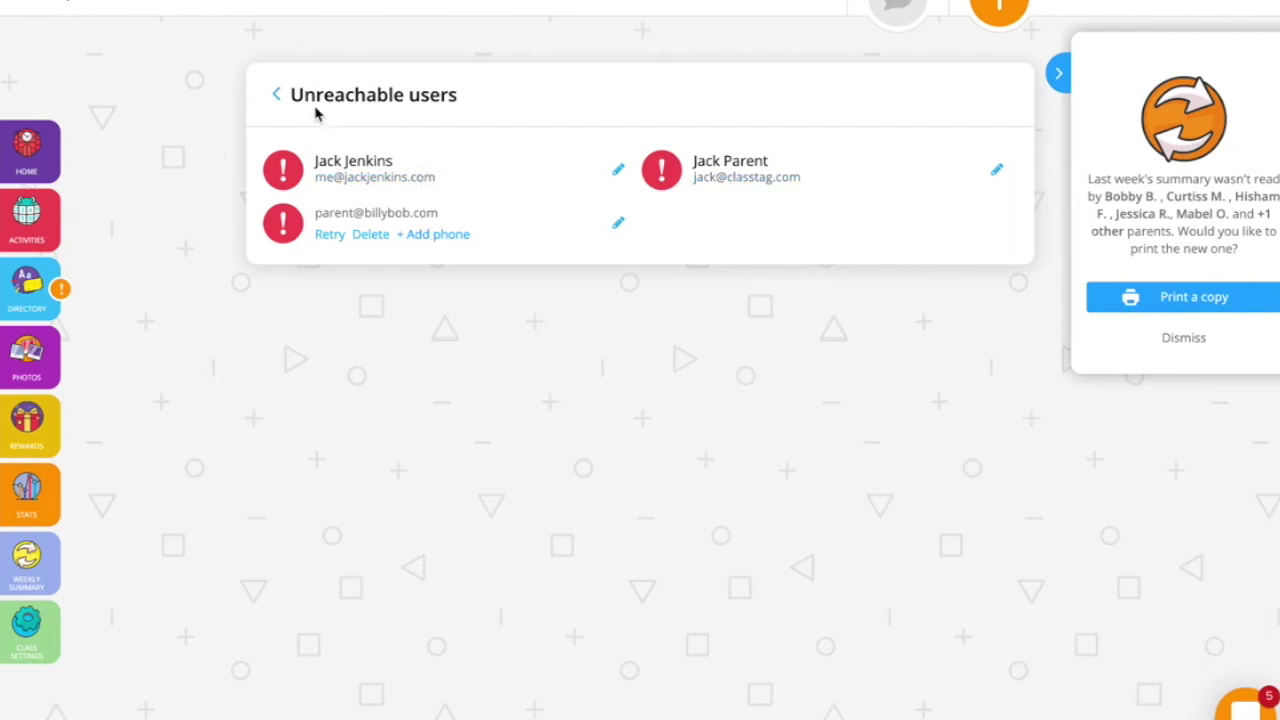
click(276, 95)
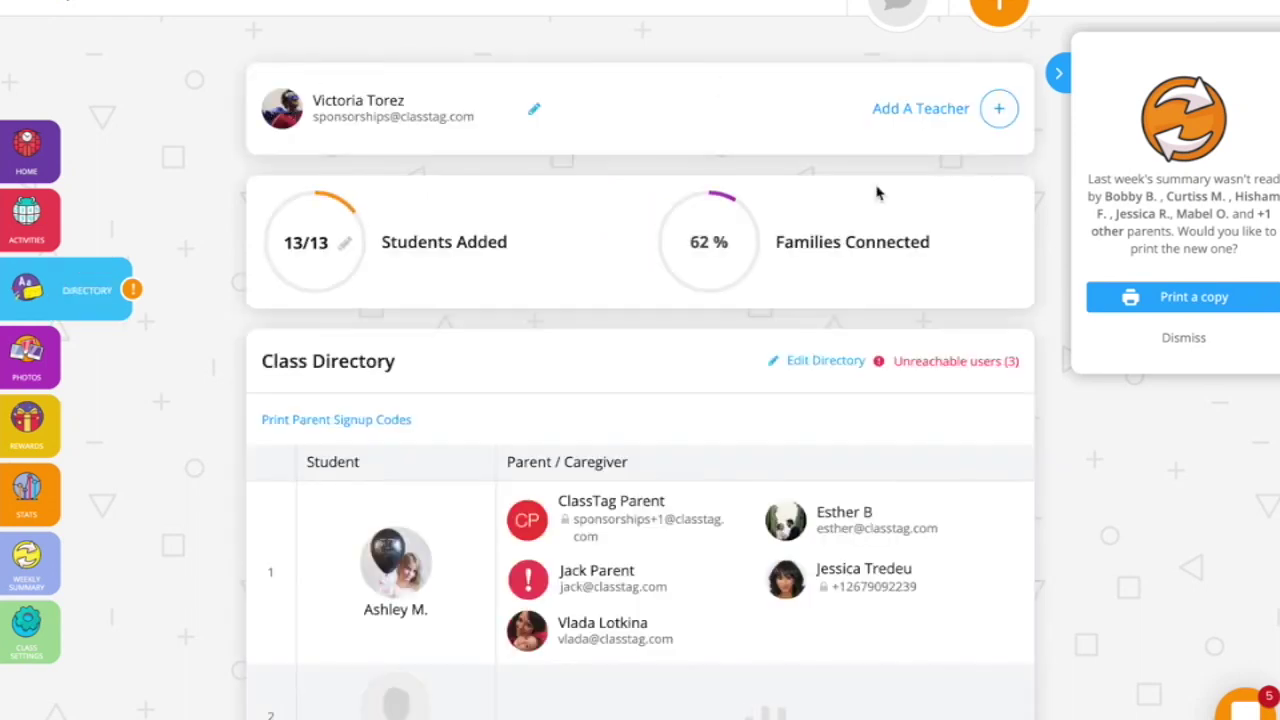
Step: Put the class directory into edit mode and scroll to the end of the student list
scroll(878, 193, down, 5)
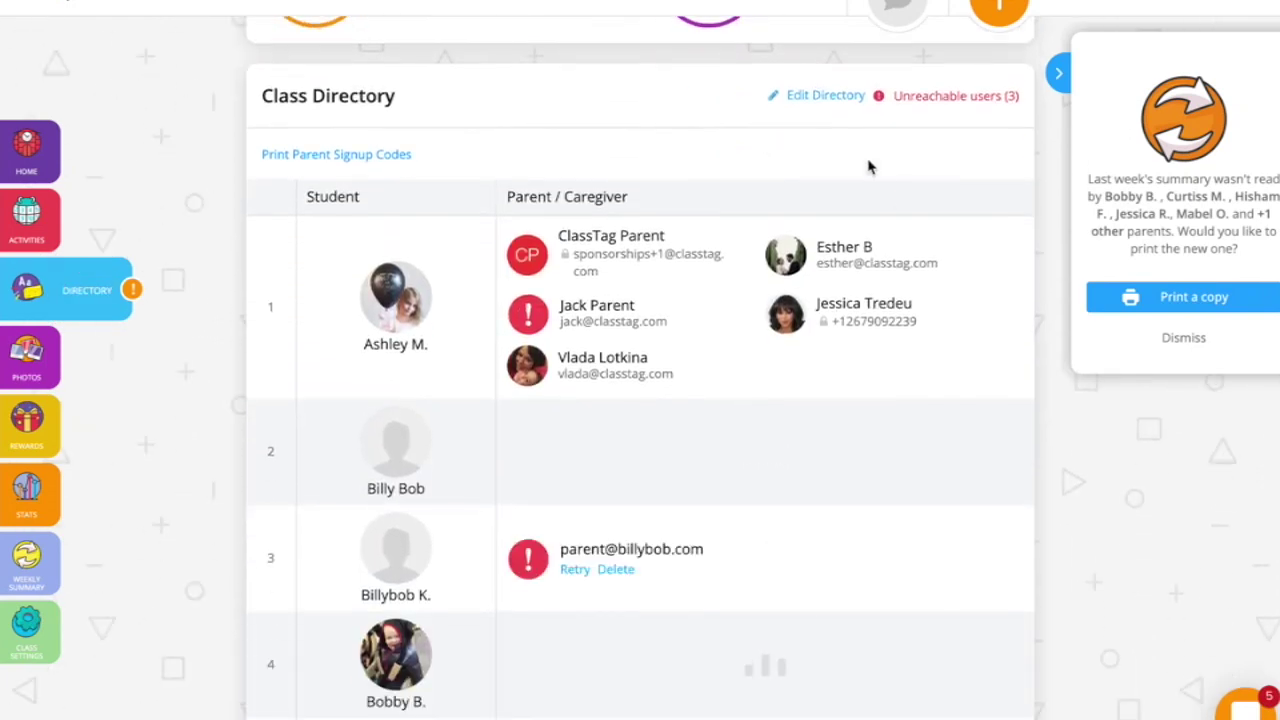
click(825, 96)
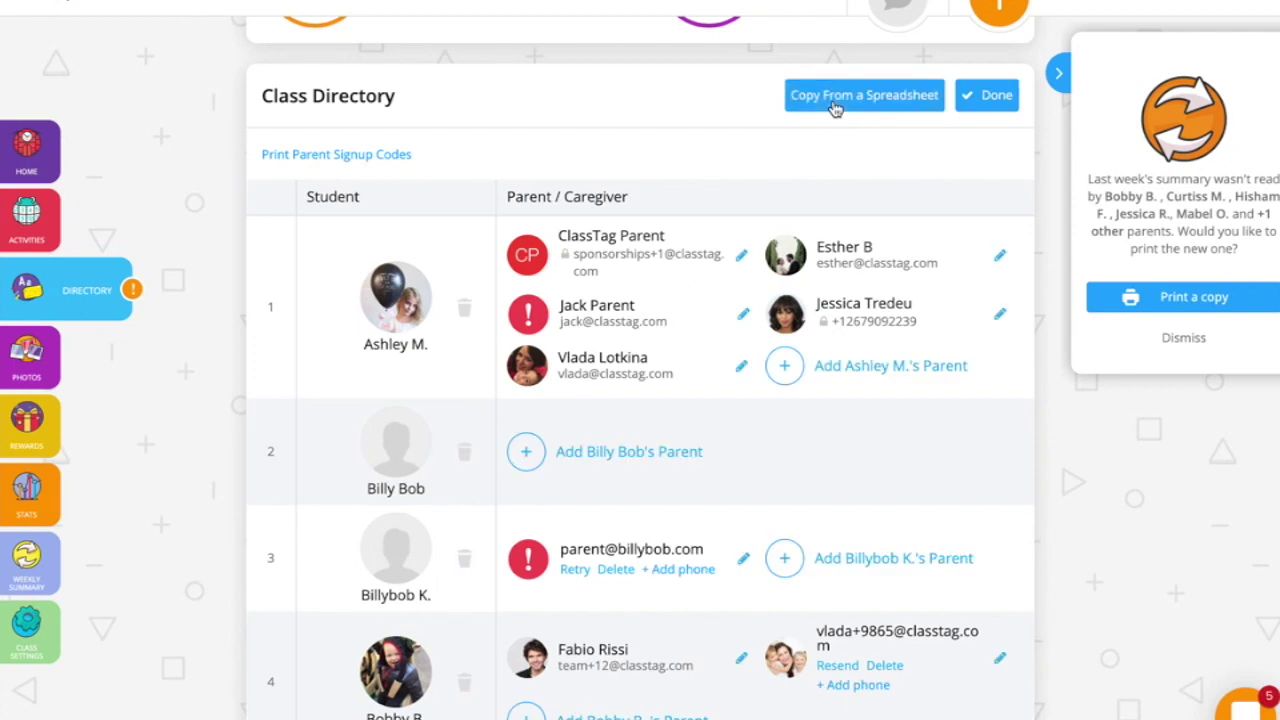
scroll(875, 186, down, 1)
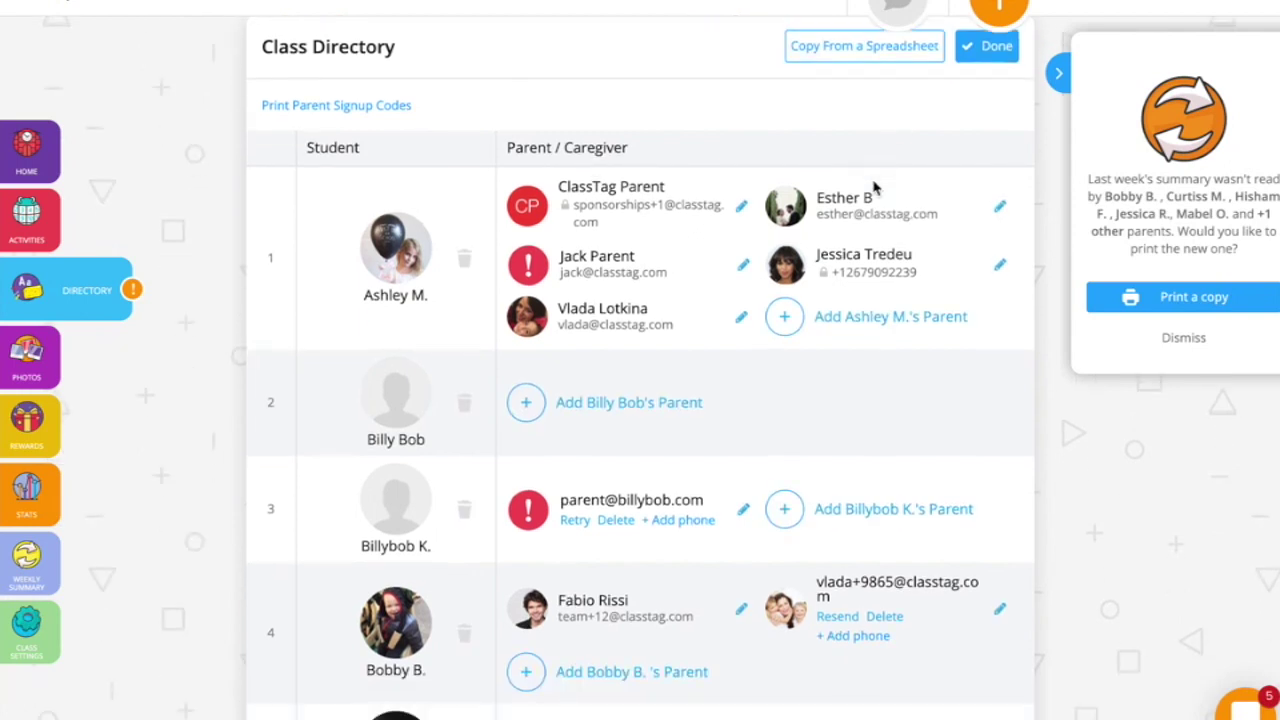
scroll(878, 186, up, 1)
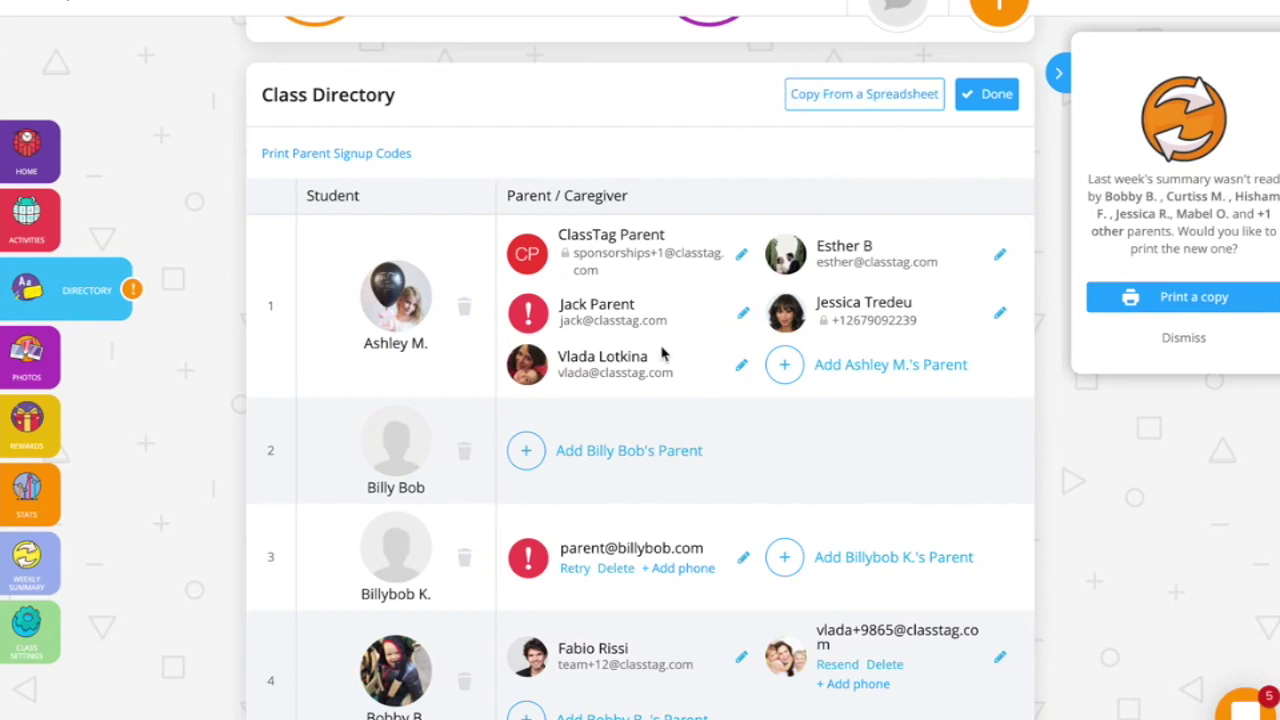
scroll(660, 354, down, 8)
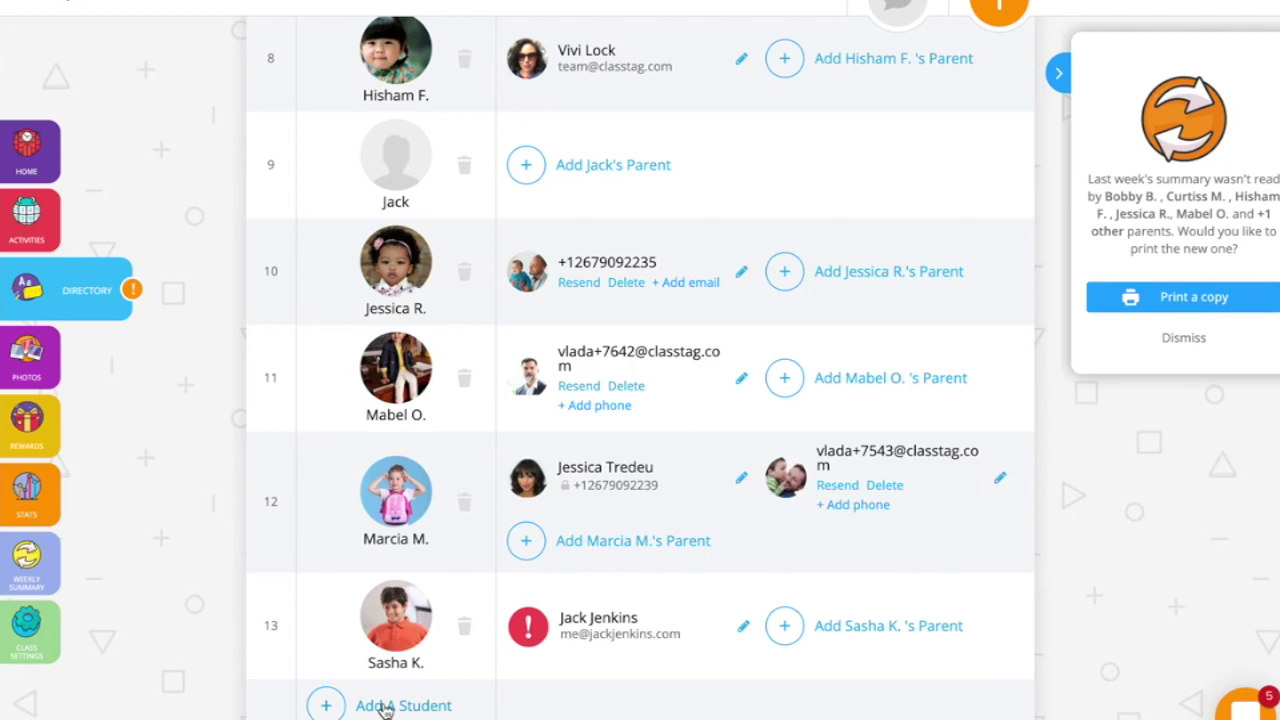
scroll(385, 707, down, 1)
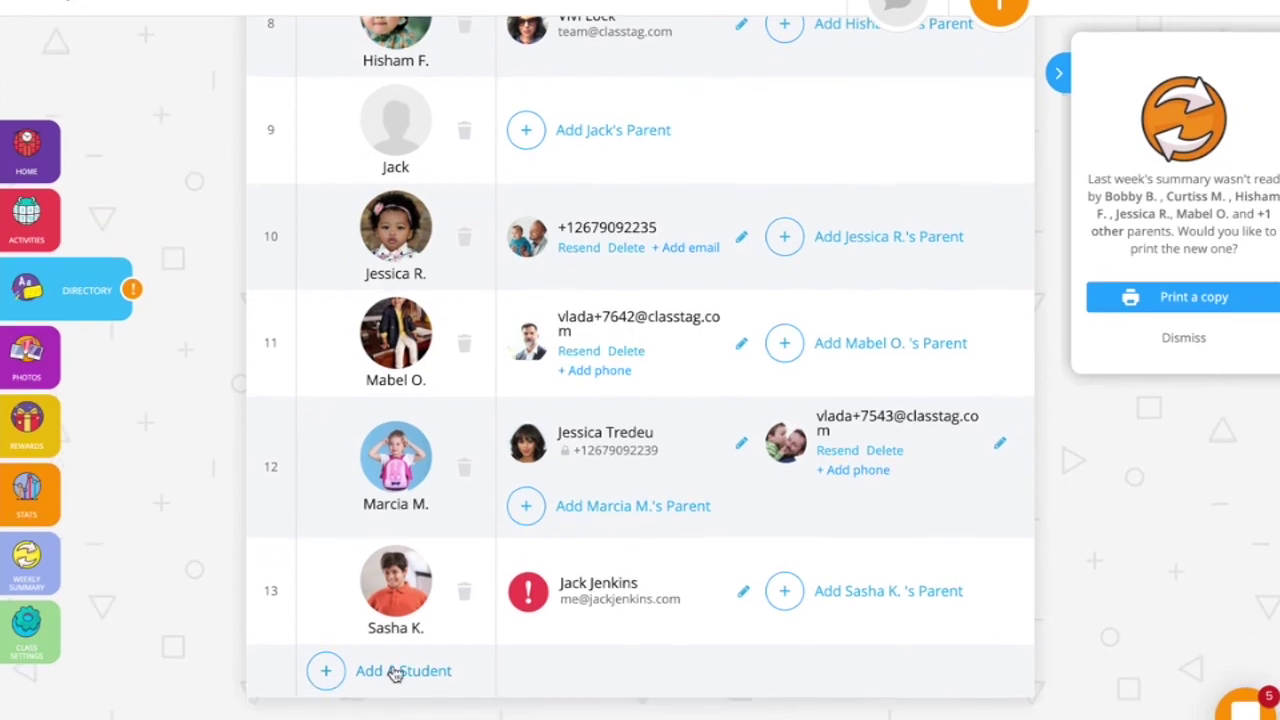
Step: Add a new student named Jack as student 14
click(396, 674)
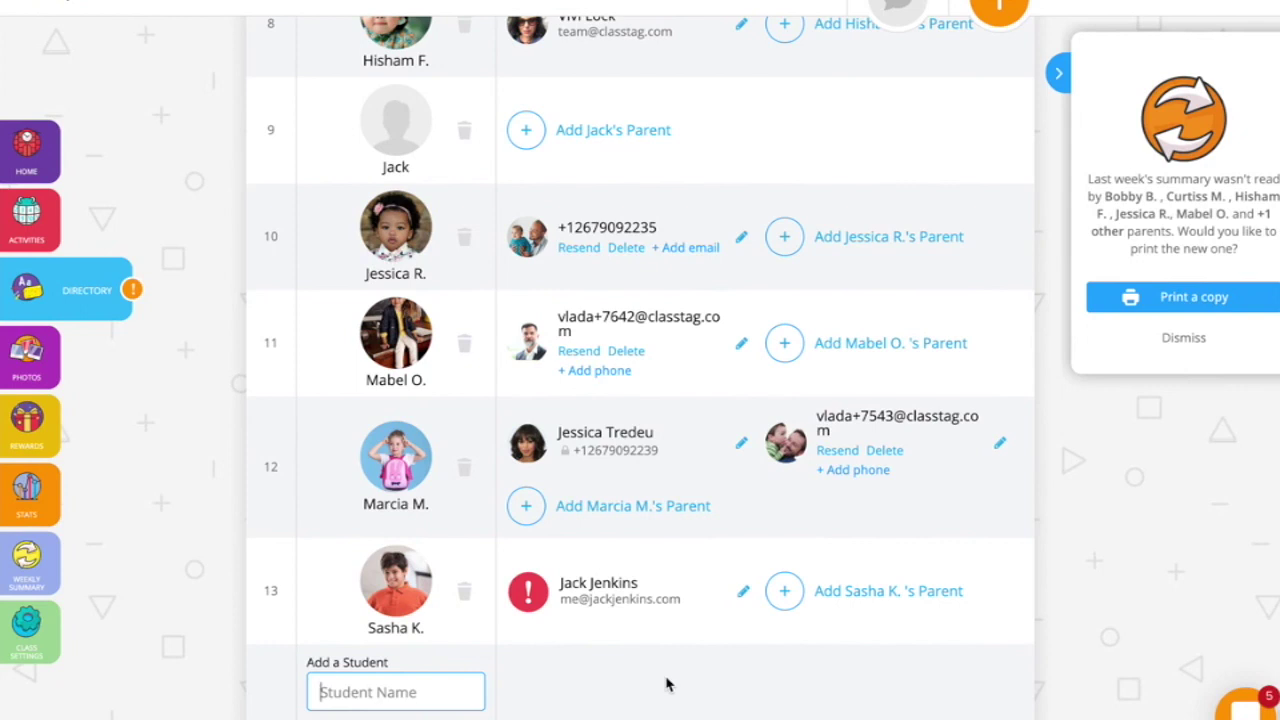
text(Jack)
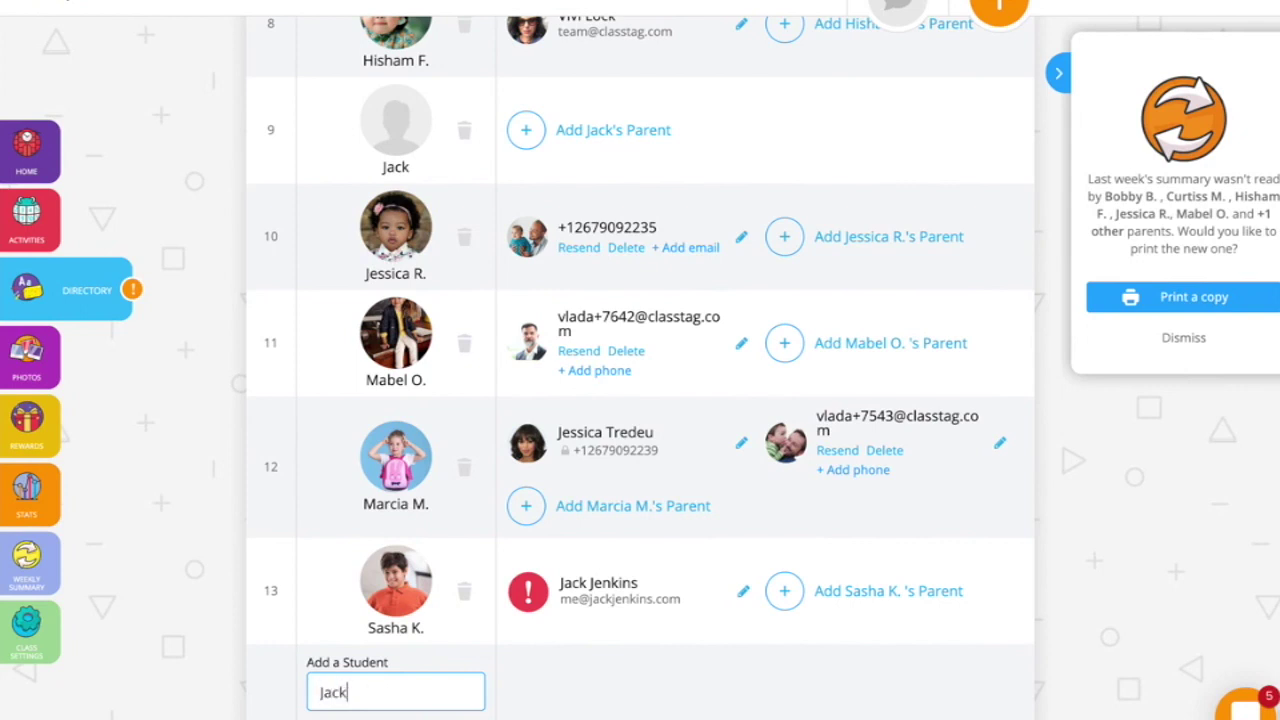
key(Return)
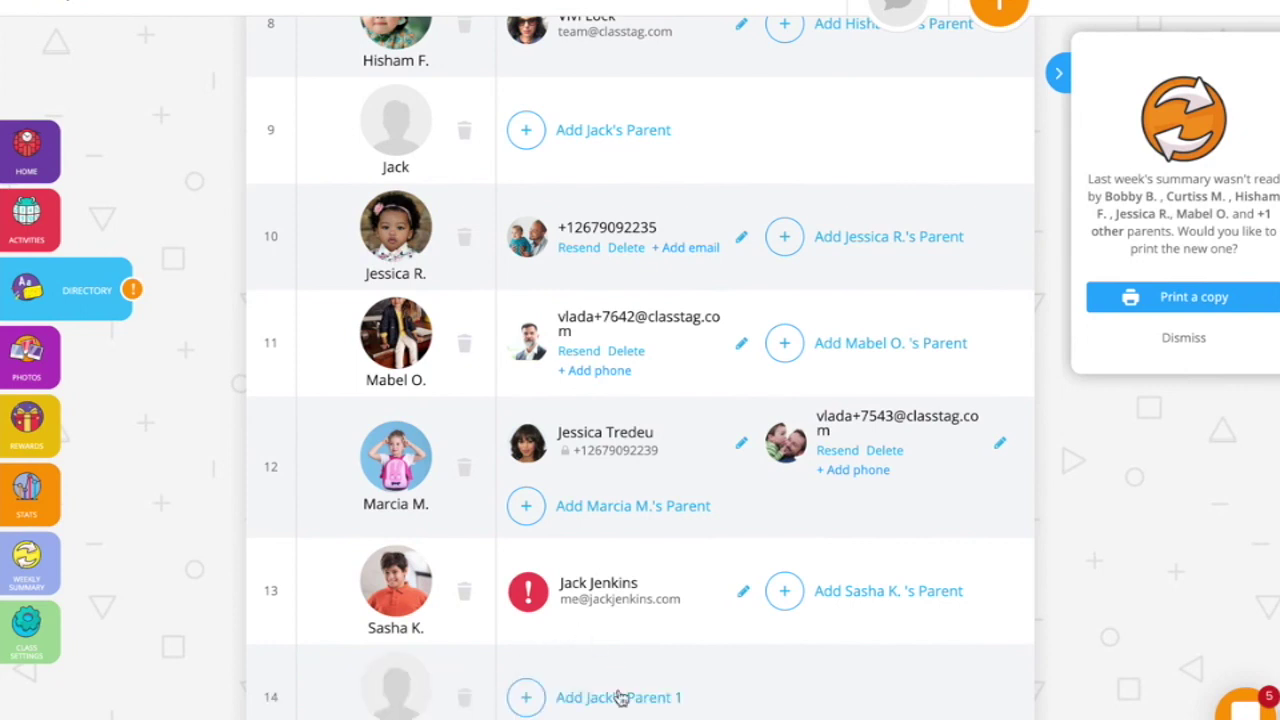
scroll(620, 694, down, 3)
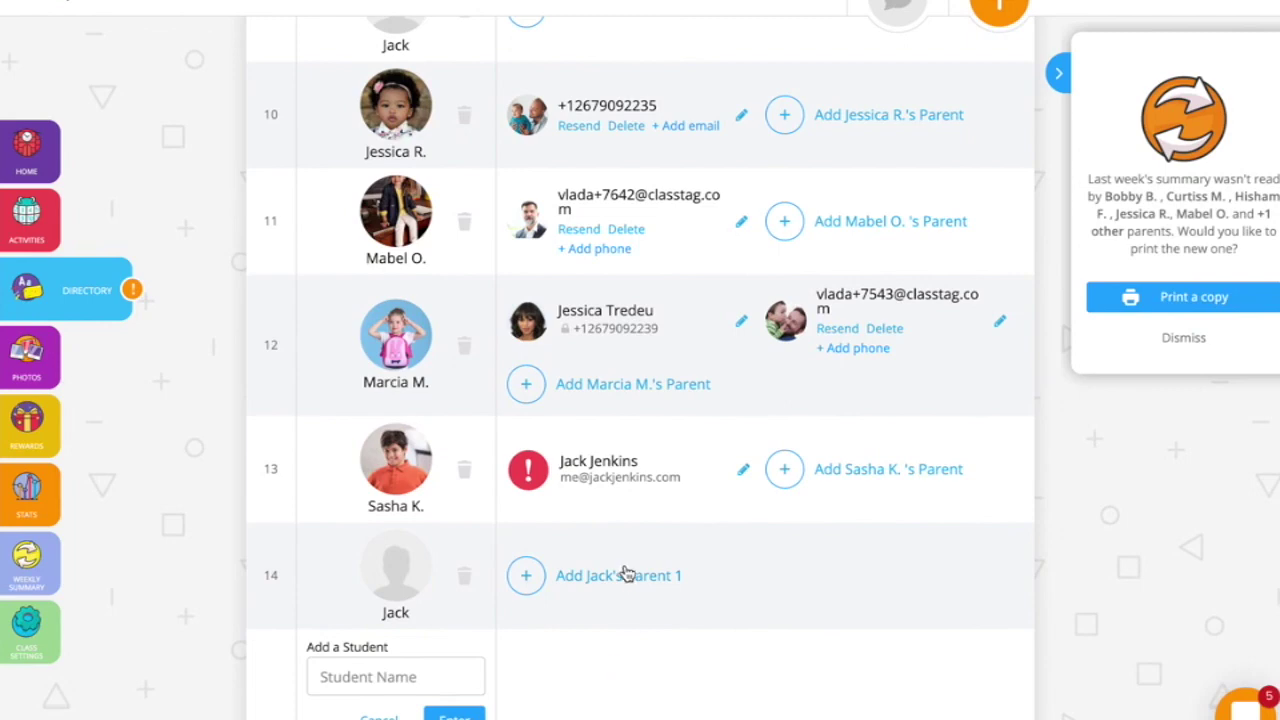
Step: Start a parent for Jack, leaving the message language as English
click(625, 574)
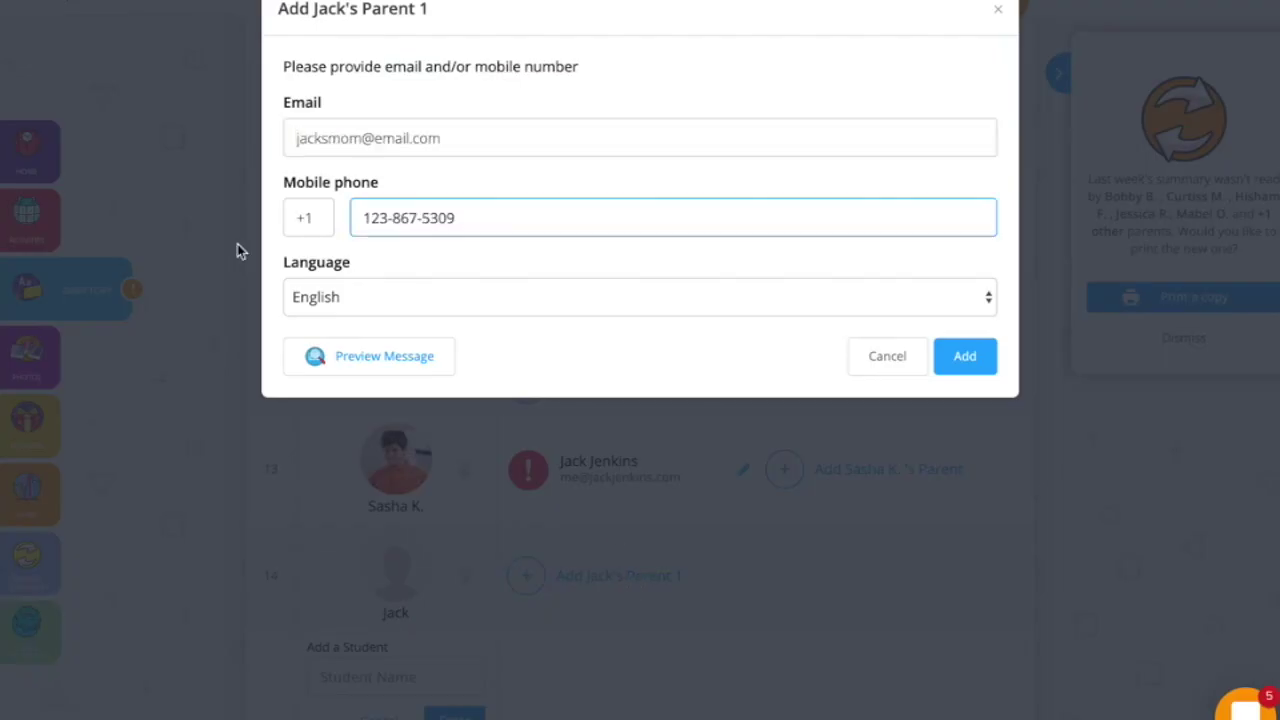
click(519, 311)
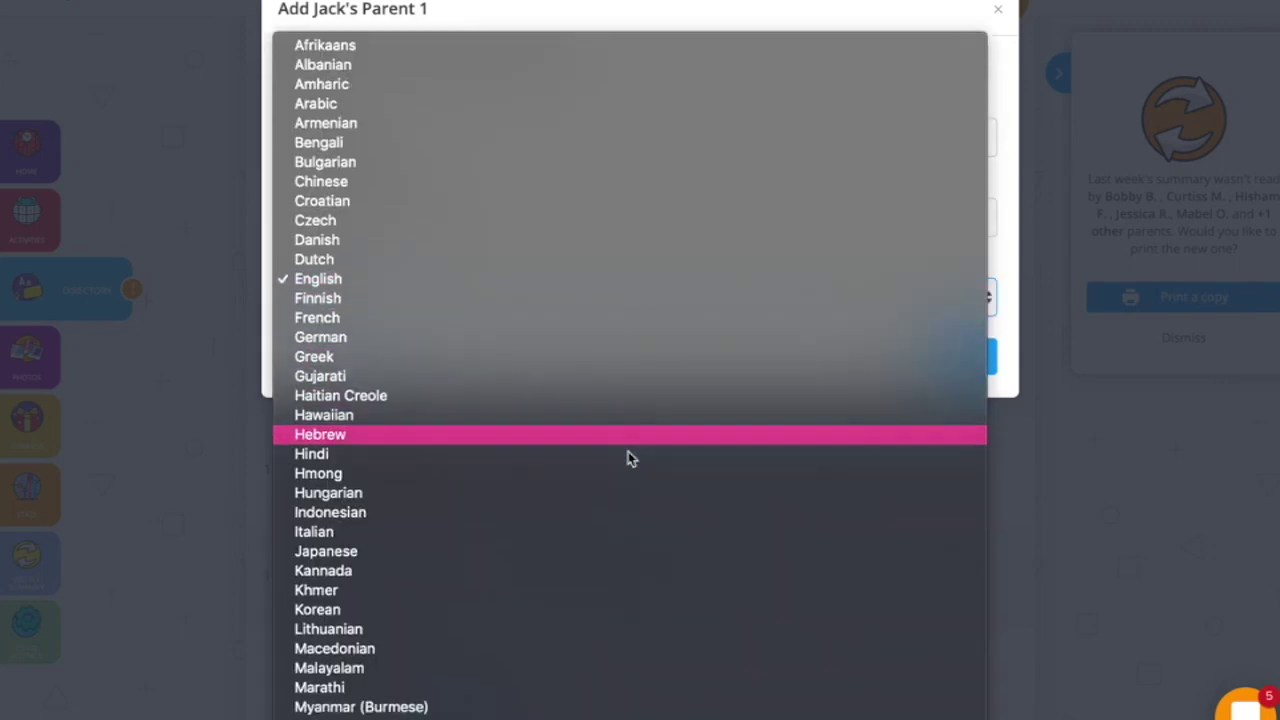
scroll(628, 451, down, 5)
scroll(628, 451, down, 2)
scroll(630, 435, down, 3)
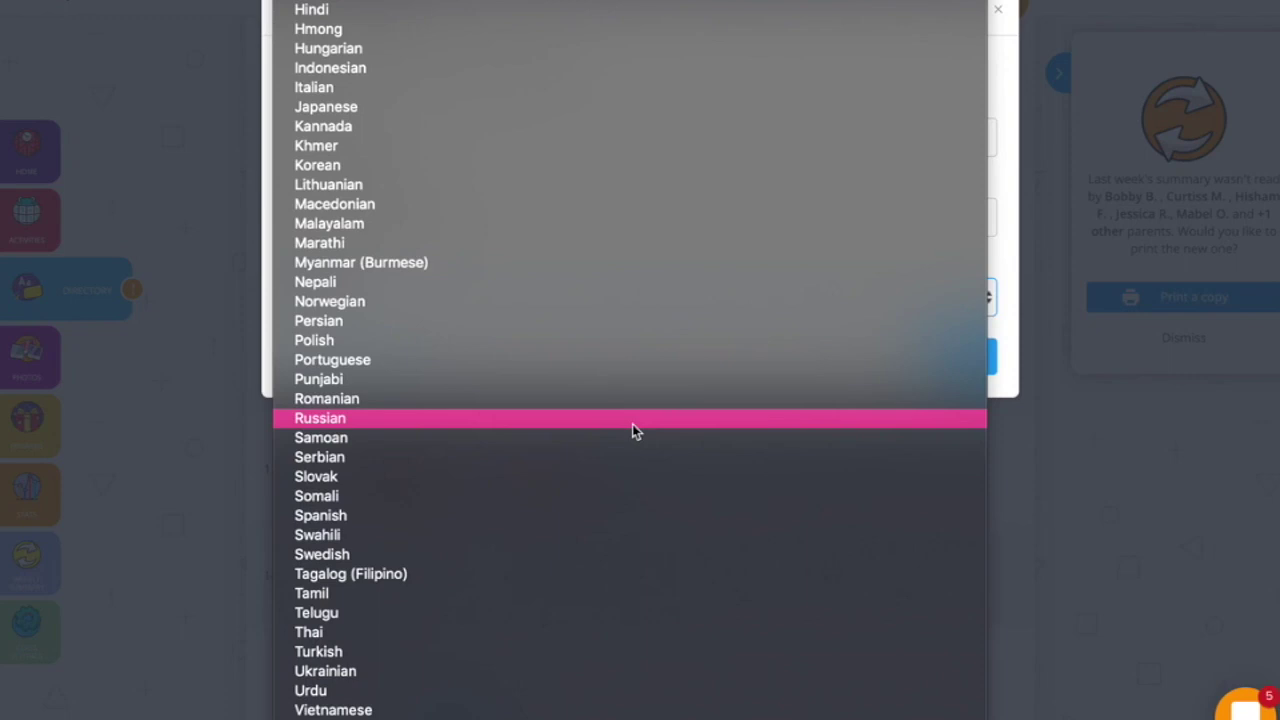
click(1012, 118)
Step: Try to add the parent, hit the invalid phone error, and cancel the form
click(975, 358)
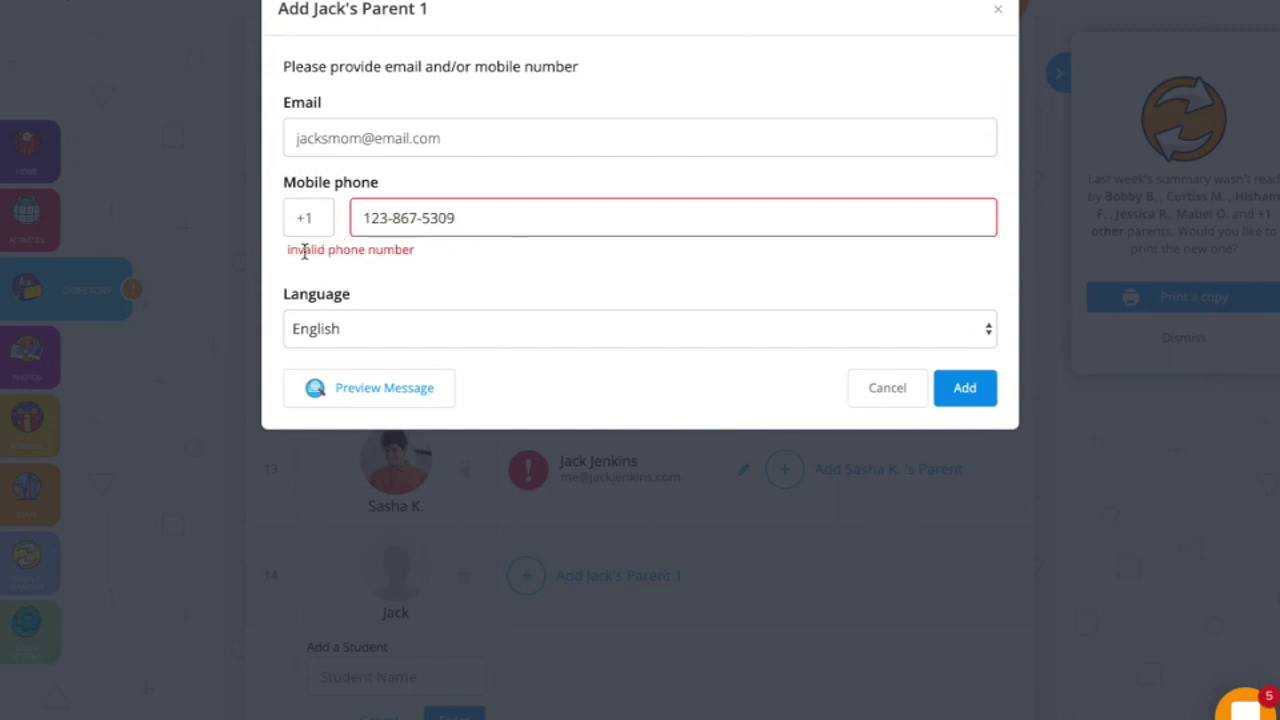
drag(304, 250, 440, 260)
click(447, 264)
key(Escape)
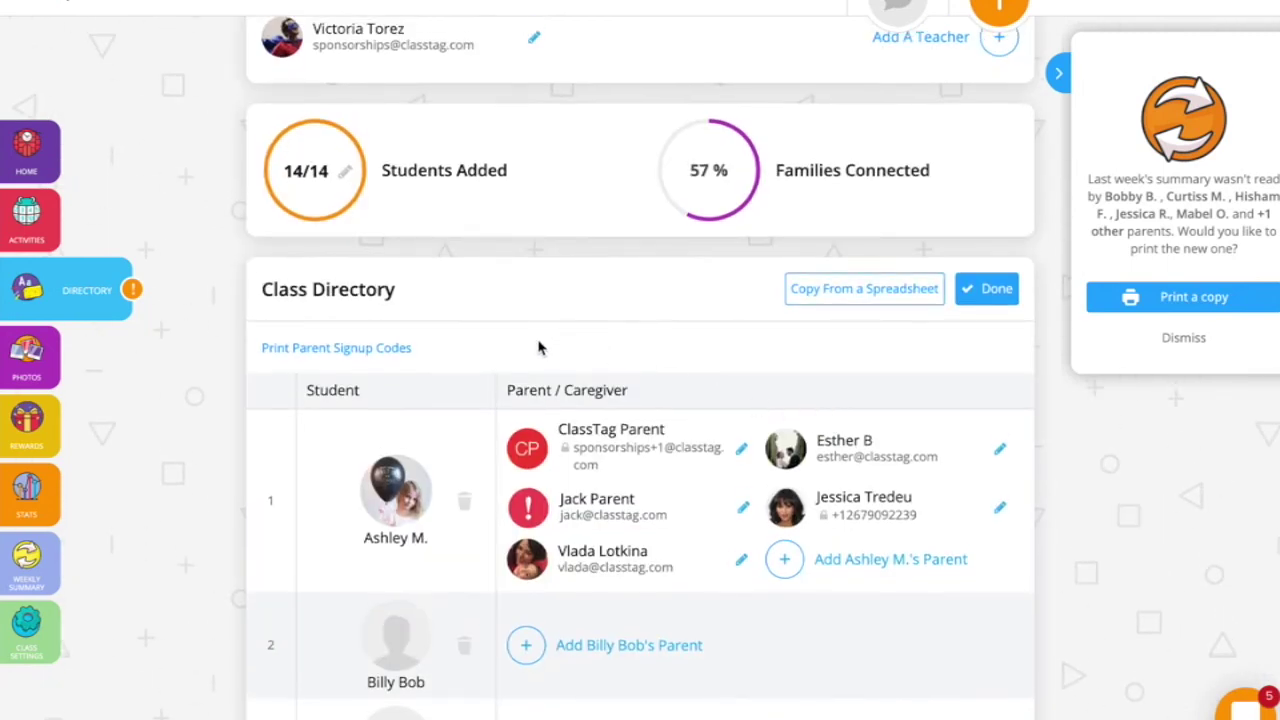
click(399, 355)
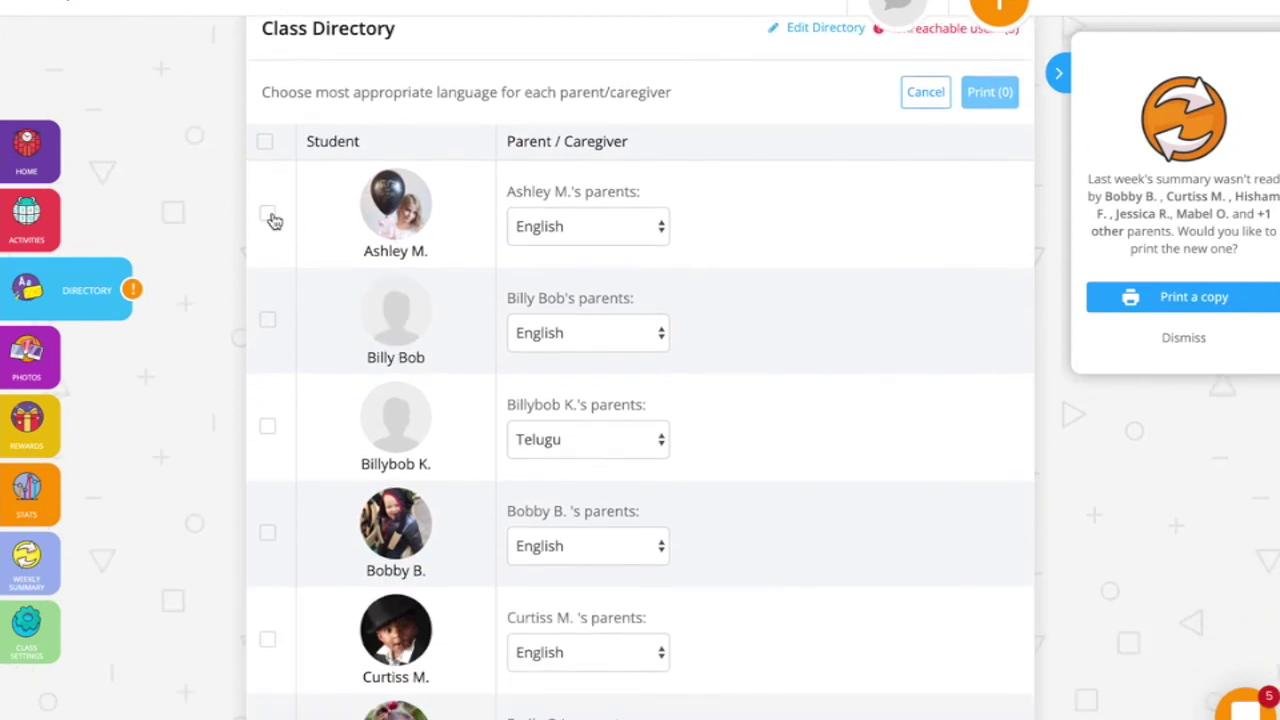
click(271, 216)
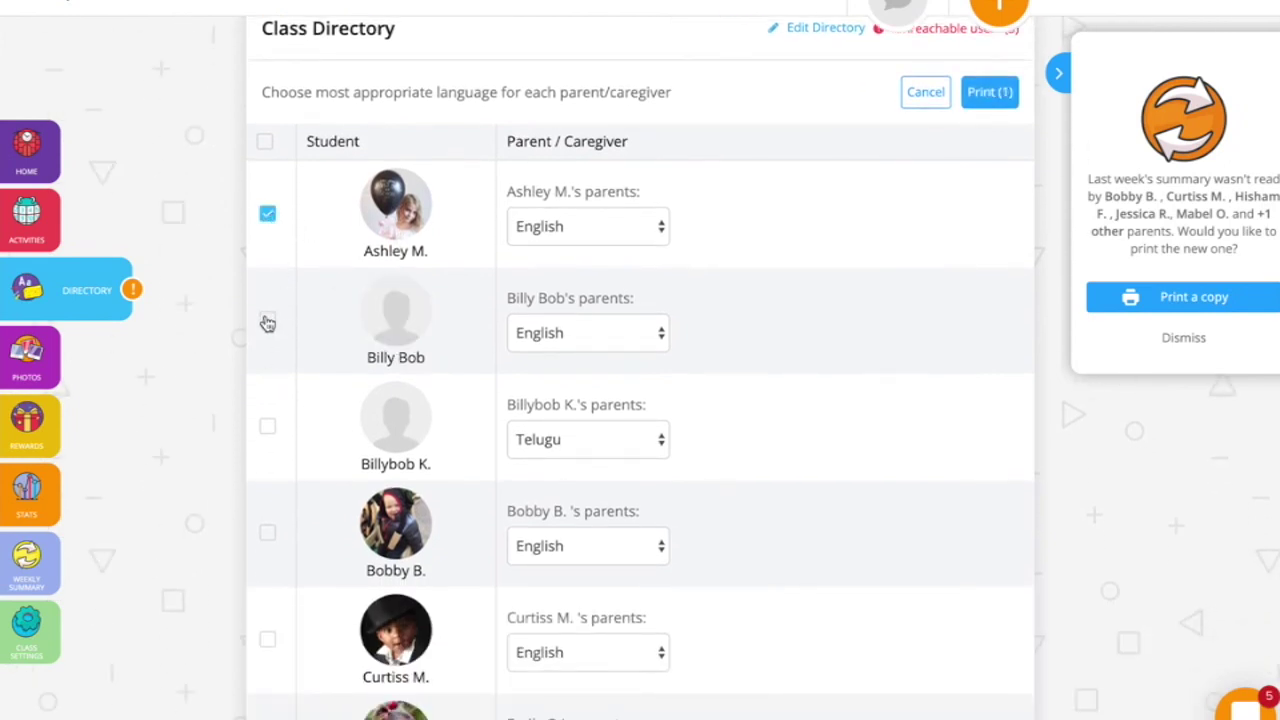
click(267, 320)
click(270, 428)
click(269, 535)
click(270, 641)
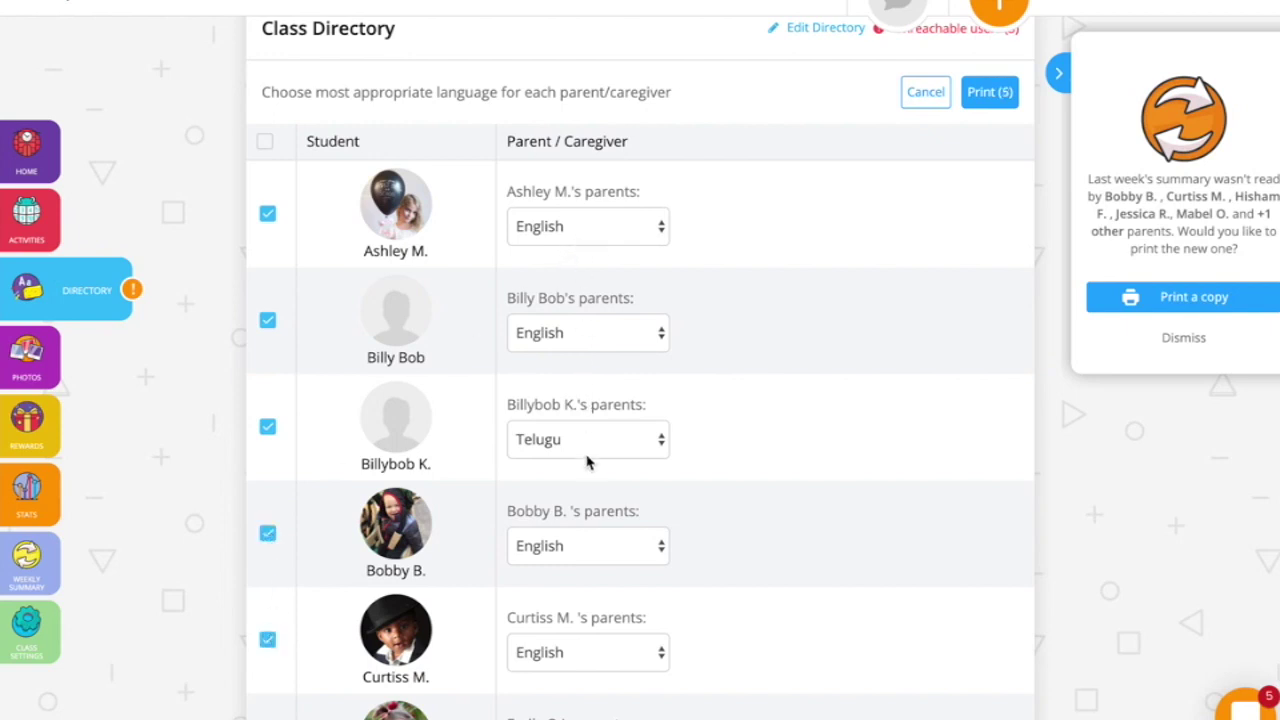
scroll(588, 462, down, 1)
scroll(588, 462, down, 1)
scroll(588, 462, down, 2)
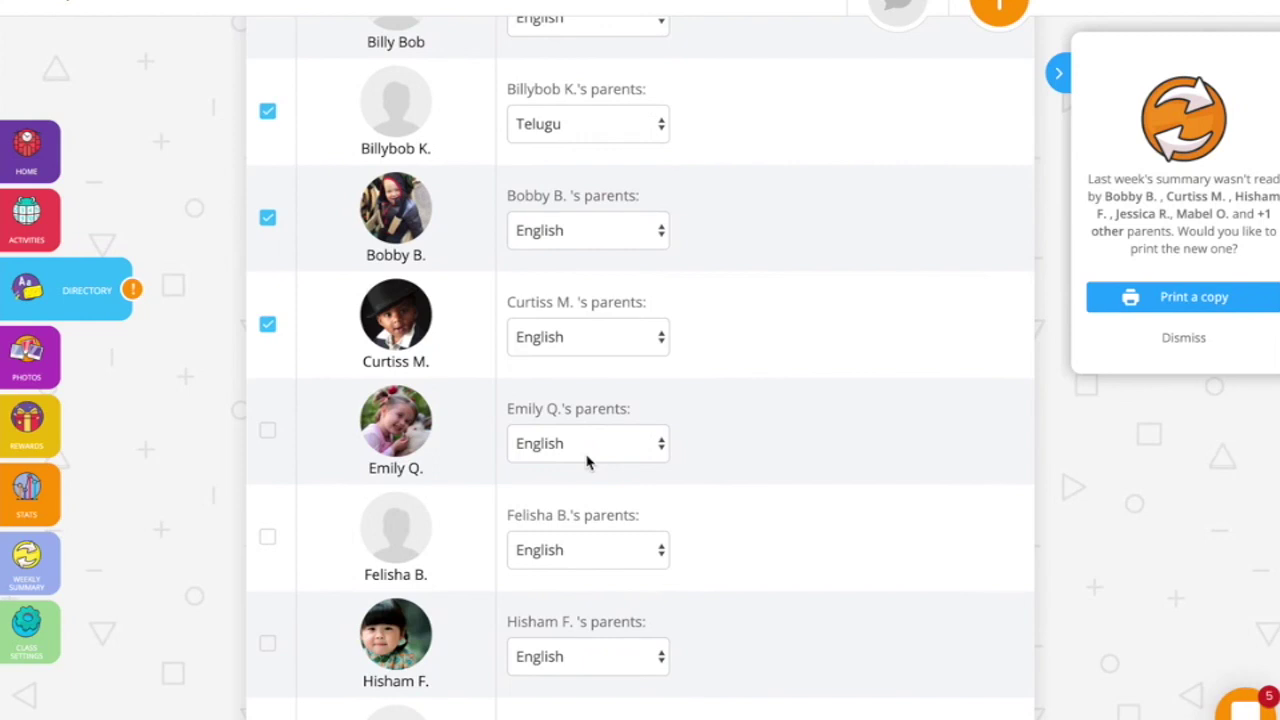
click(267, 431)
click(268, 541)
scroll(268, 540, down, 2)
click(269, 450)
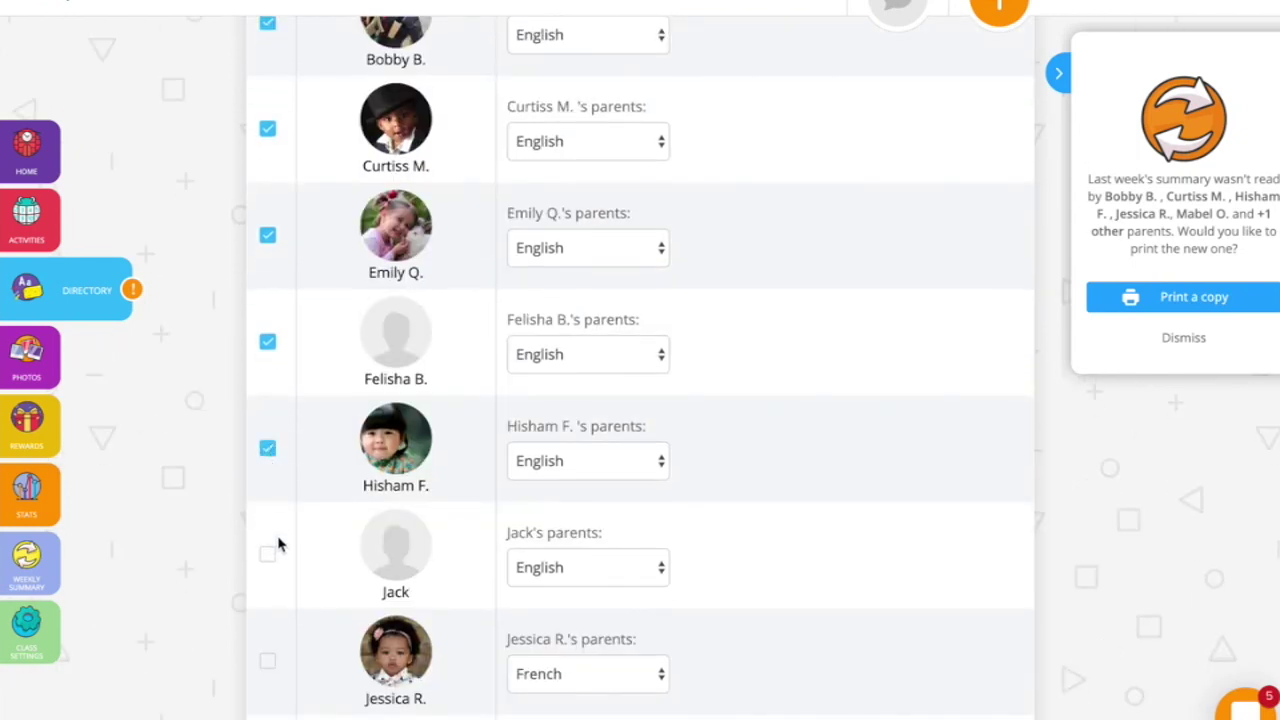
click(268, 556)
scroll(272, 560, down, 2)
click(267, 470)
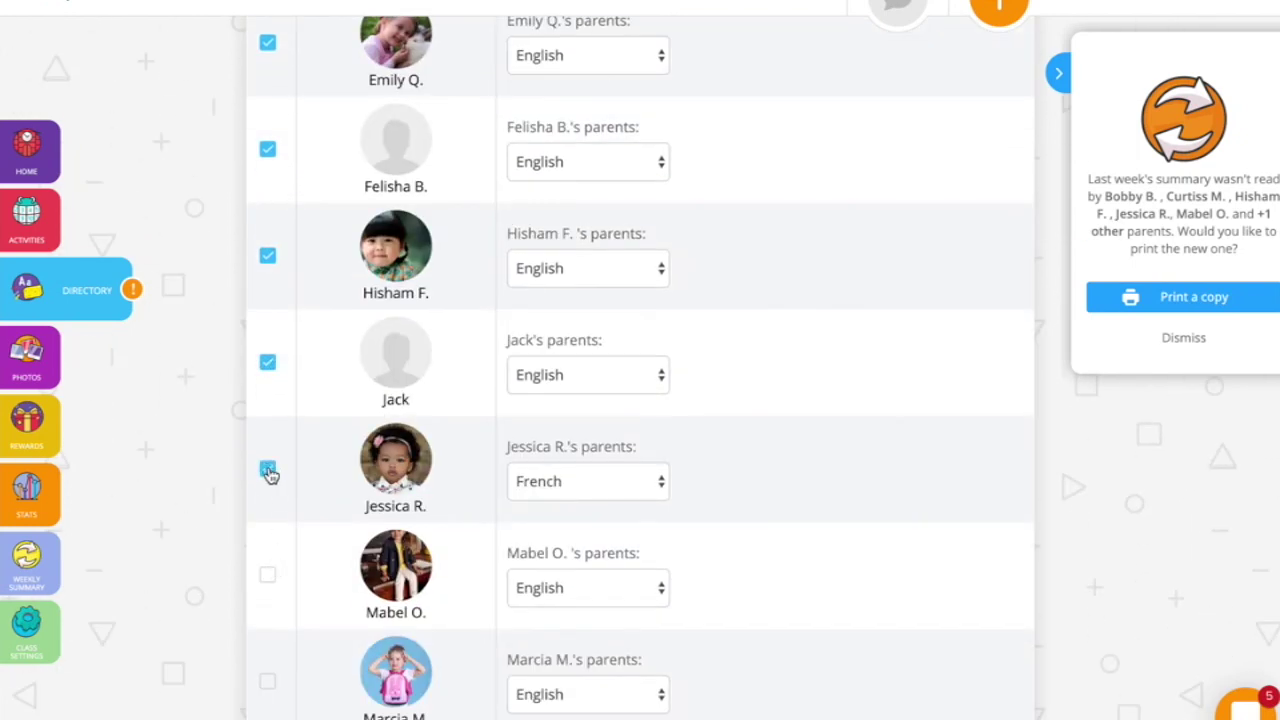
click(268, 577)
click(267, 684)
scroll(267, 688, down, 3)
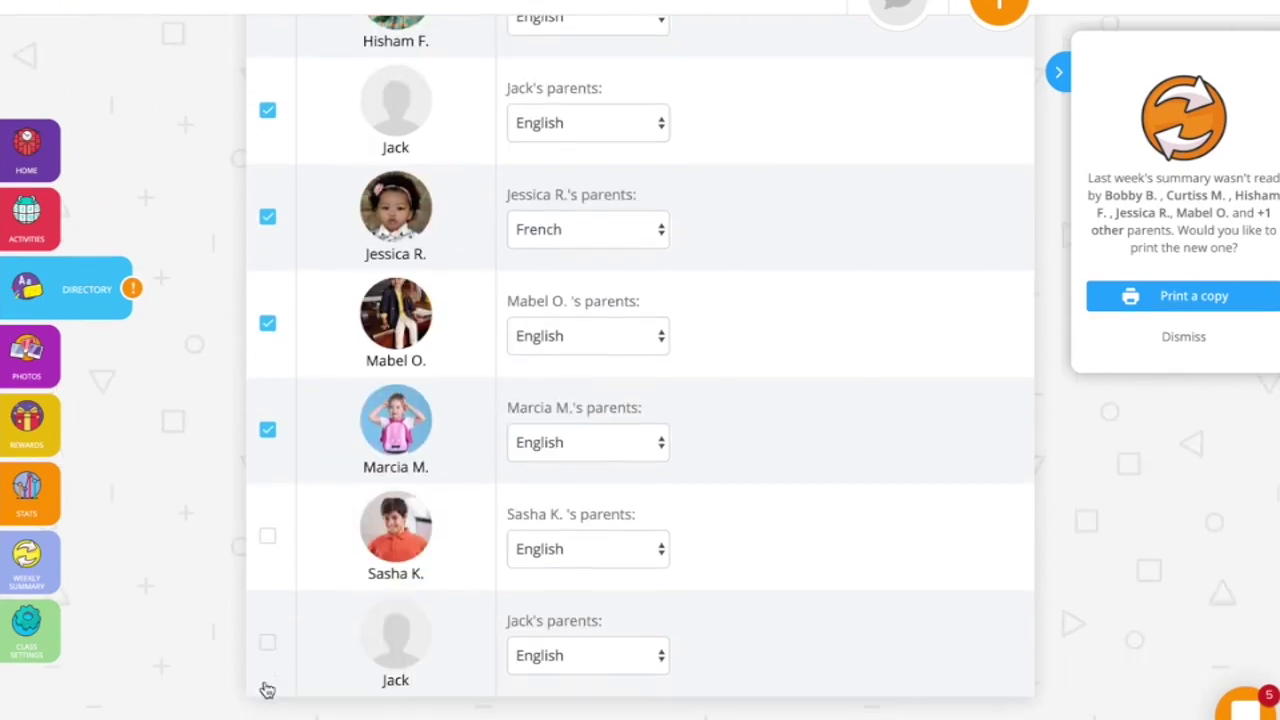
click(268, 540)
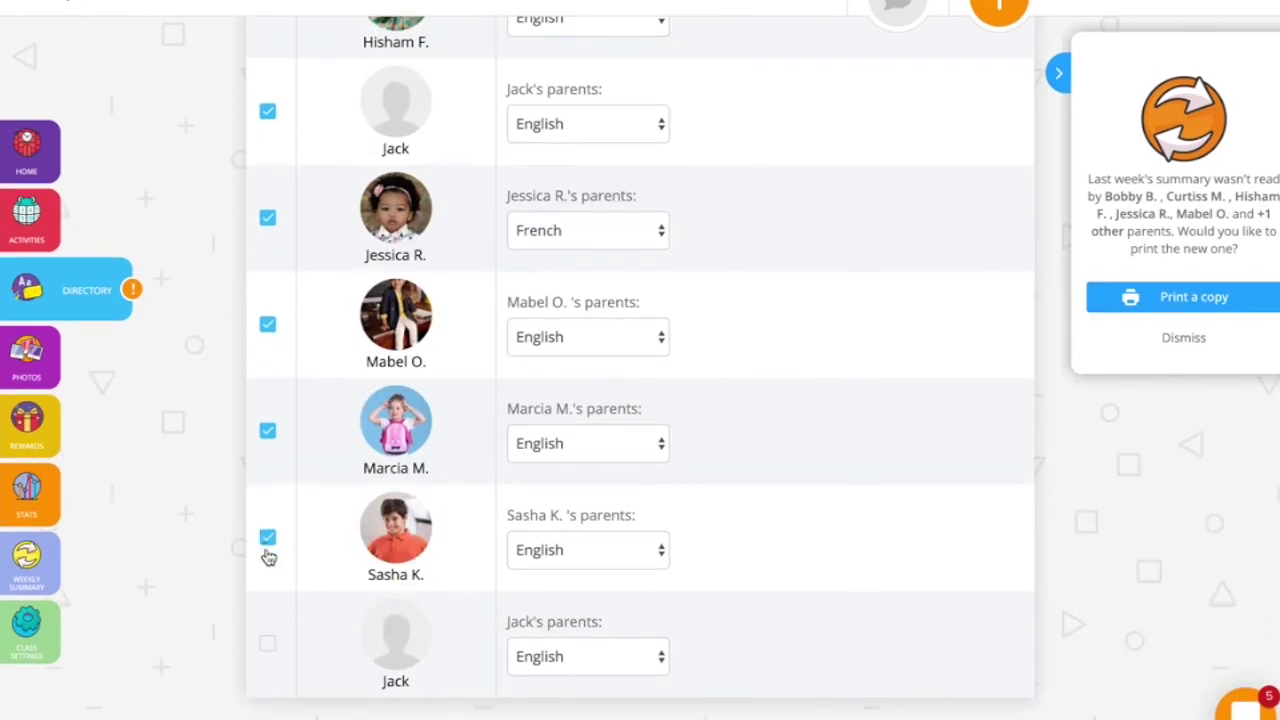
click(269, 645)
scroll(767, 579, up, 10)
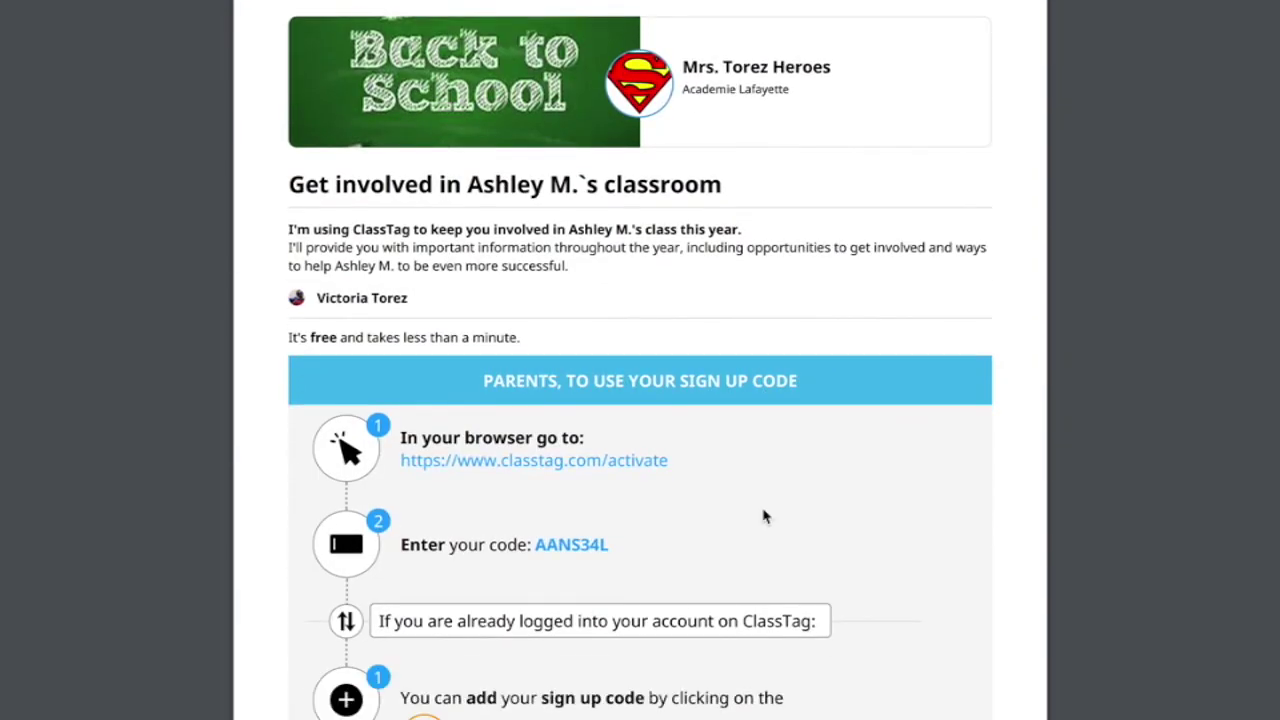
scroll(763, 516, down, 4)
scroll(763, 512, down, 5)
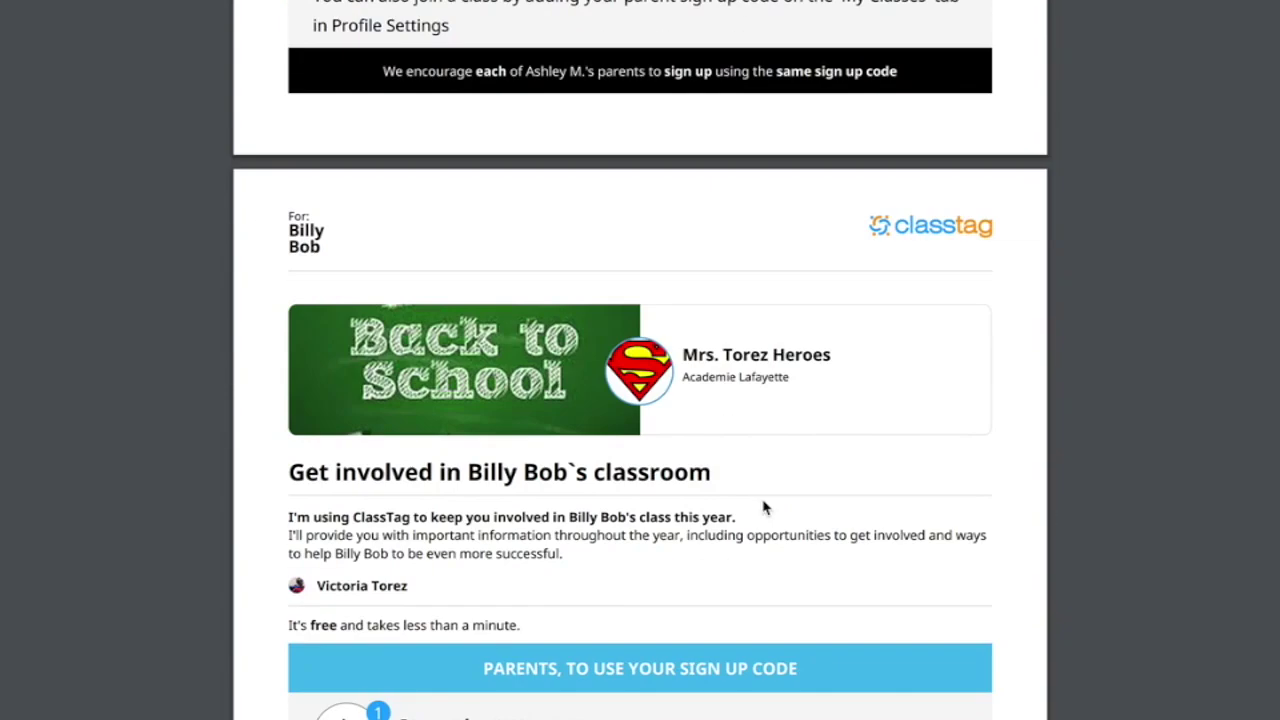
scroll(763, 508, down, 4)
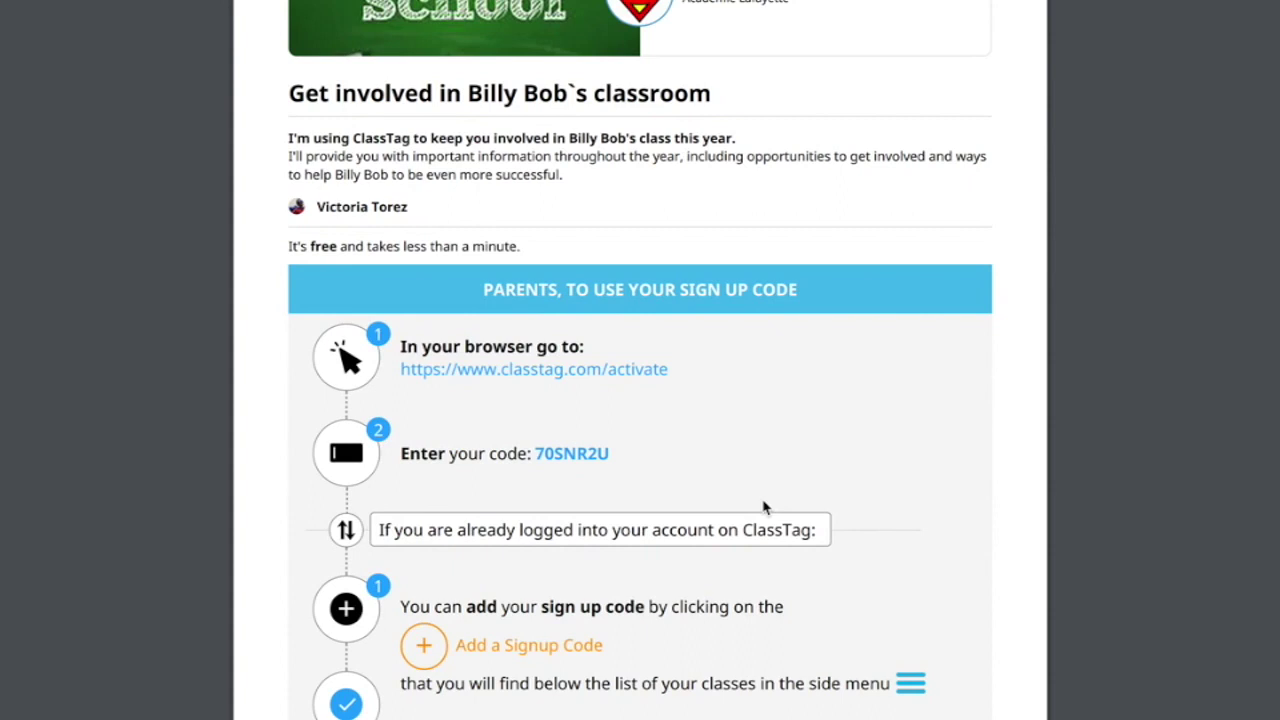
scroll(763, 508, down, 1)
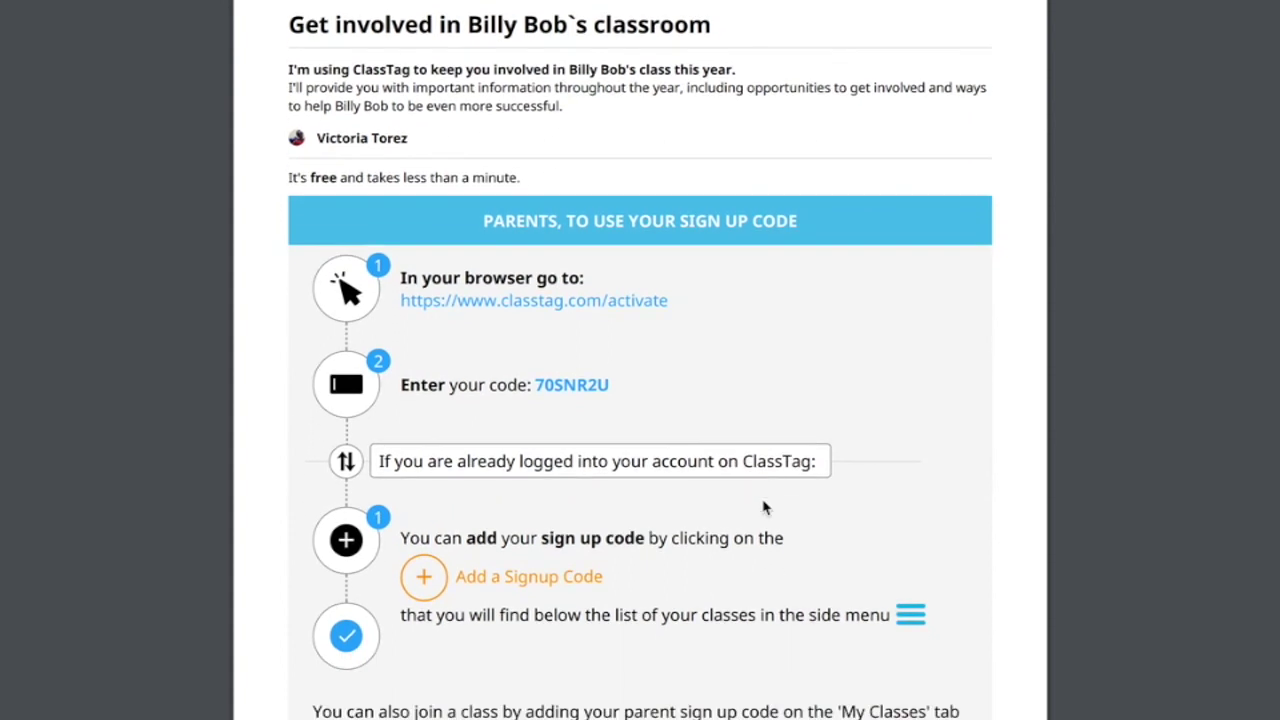
scroll(763, 506, down, 1)
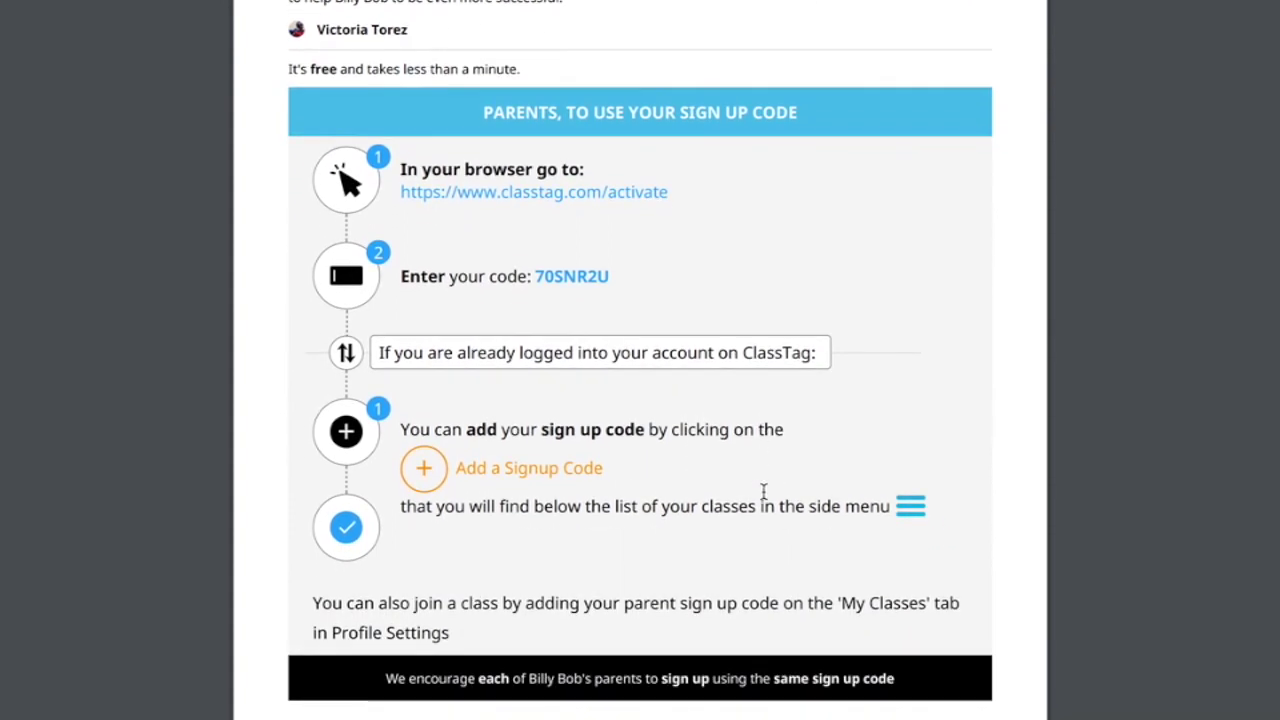
scroll(765, 490, down, 2)
scroll(767, 490, down, 1)
scroll(765, 490, down, 1)
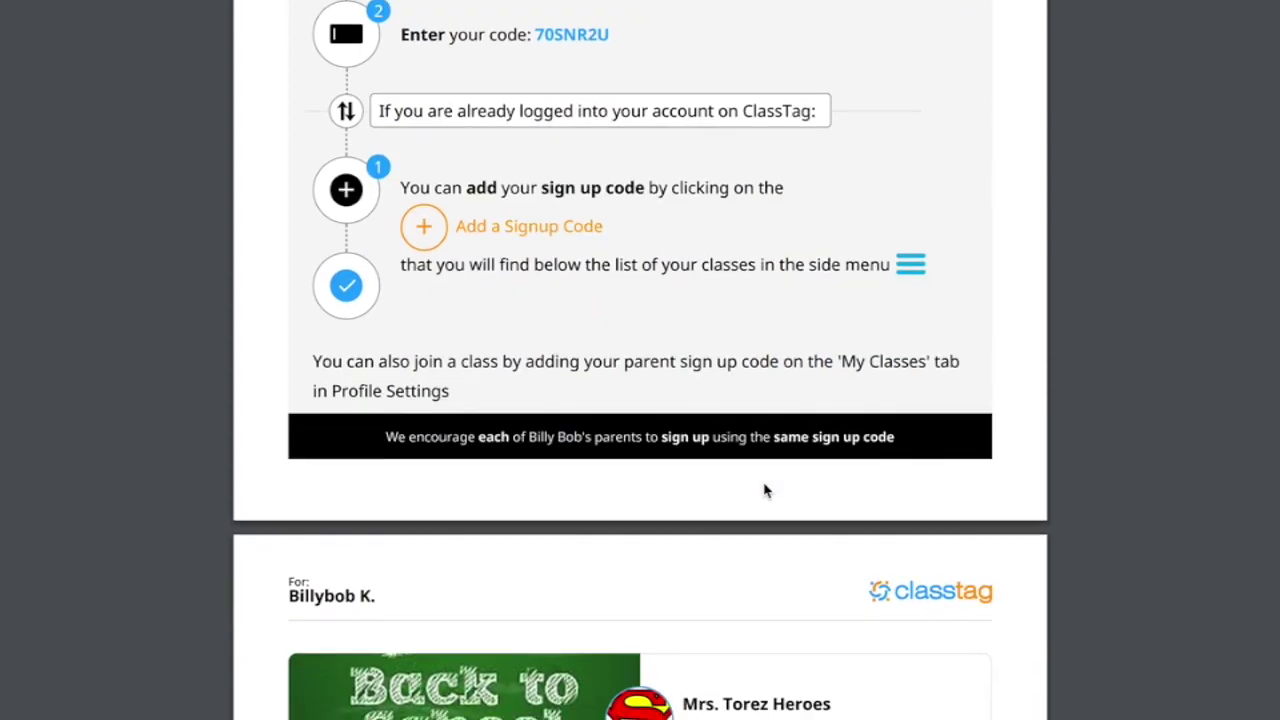
scroll(765, 490, down, 3)
scroll(765, 490, down, 2)
scroll(765, 490, down, 1)
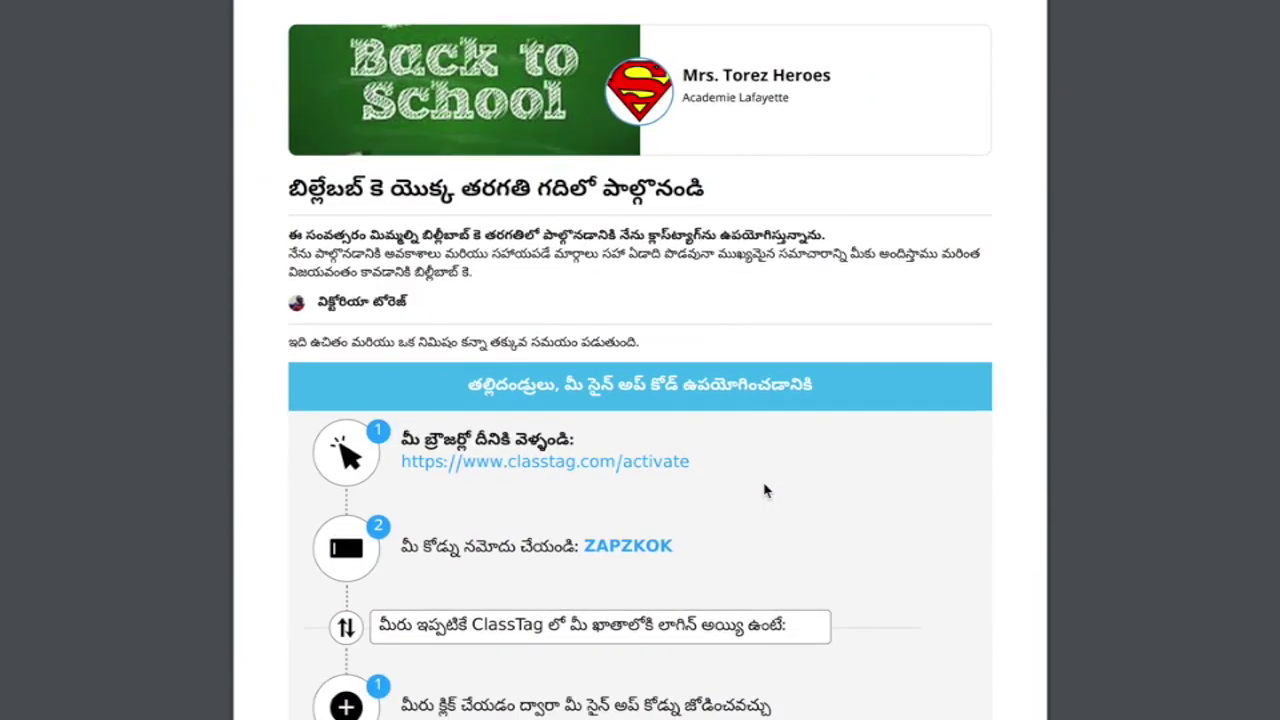
scroll(765, 490, down, 1)
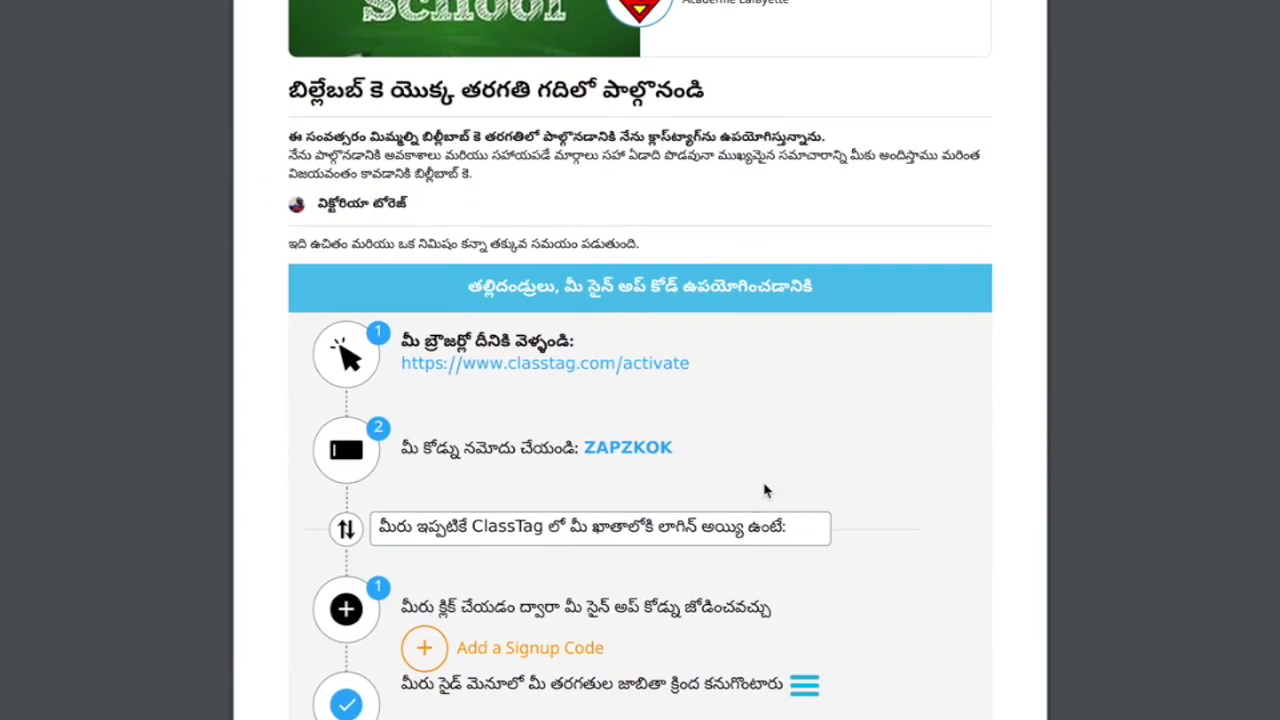
scroll(765, 490, down, 1)
scroll(765, 490, down, 1)
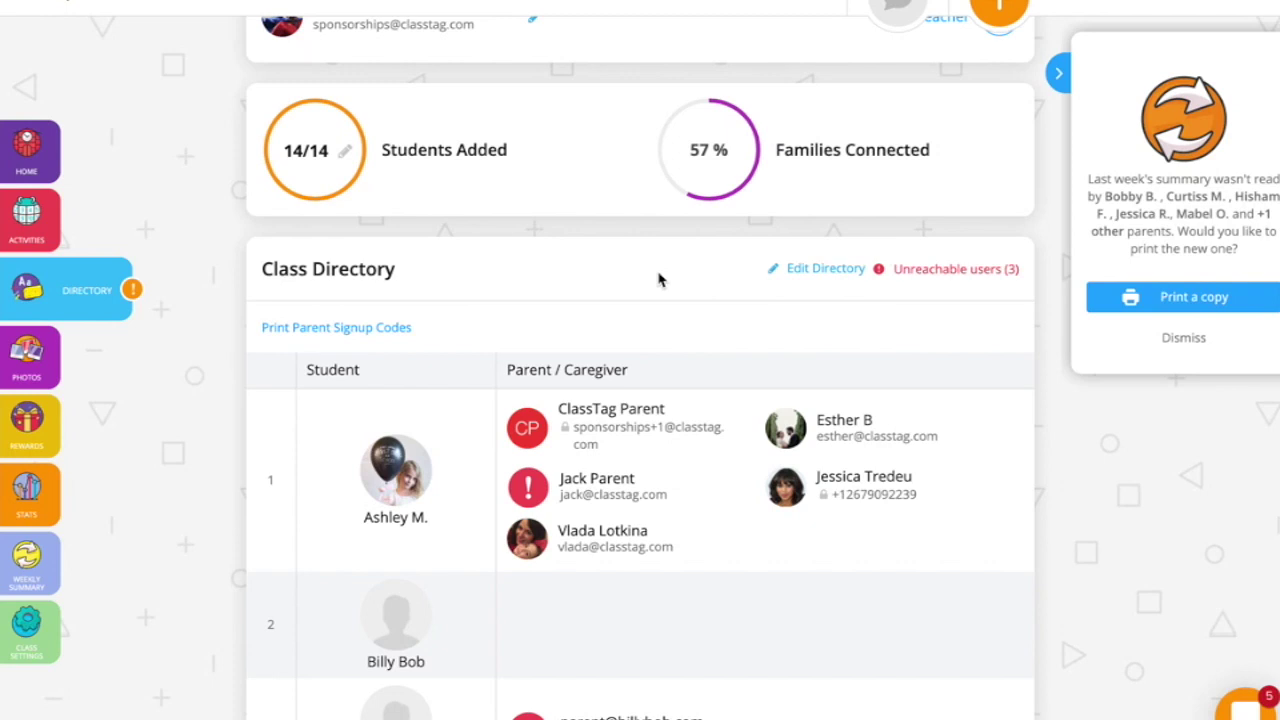
Step: Enter directory edit mode and preview the Copy From a Spreadsheet sample of students and parents
click(813, 277)
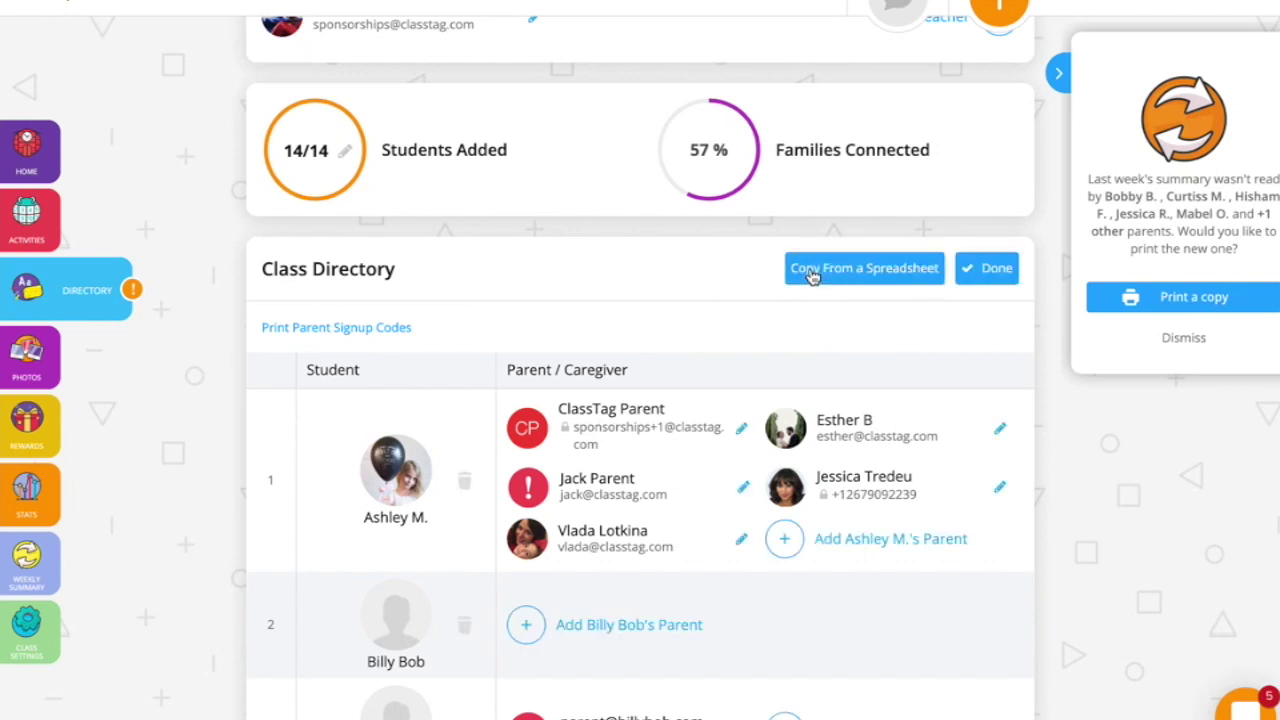
click(811, 276)
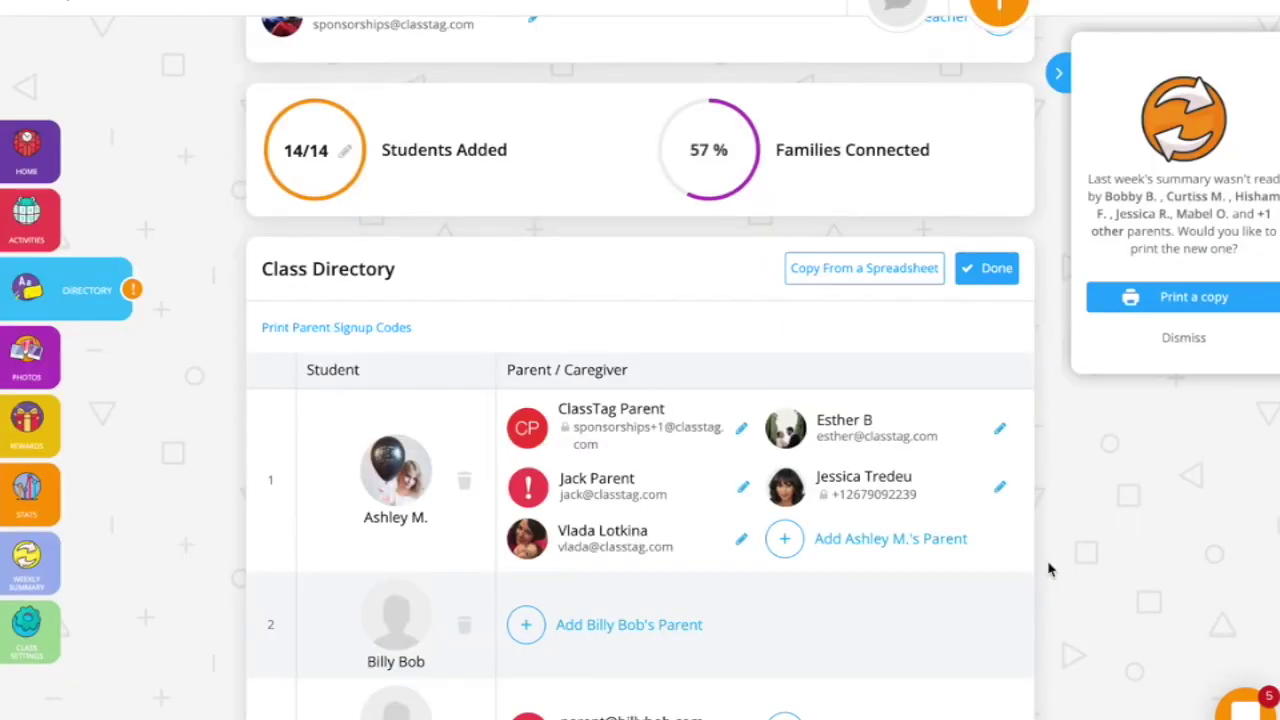
scroll(1048, 568, up, 1)
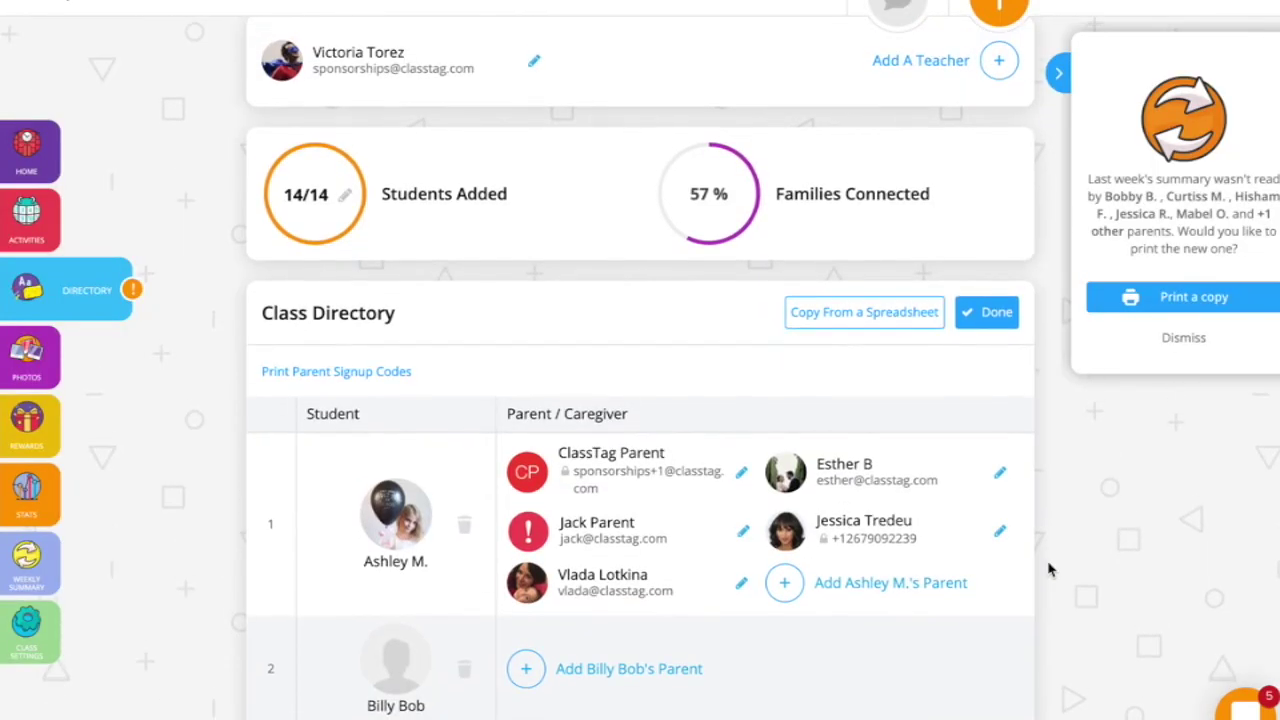